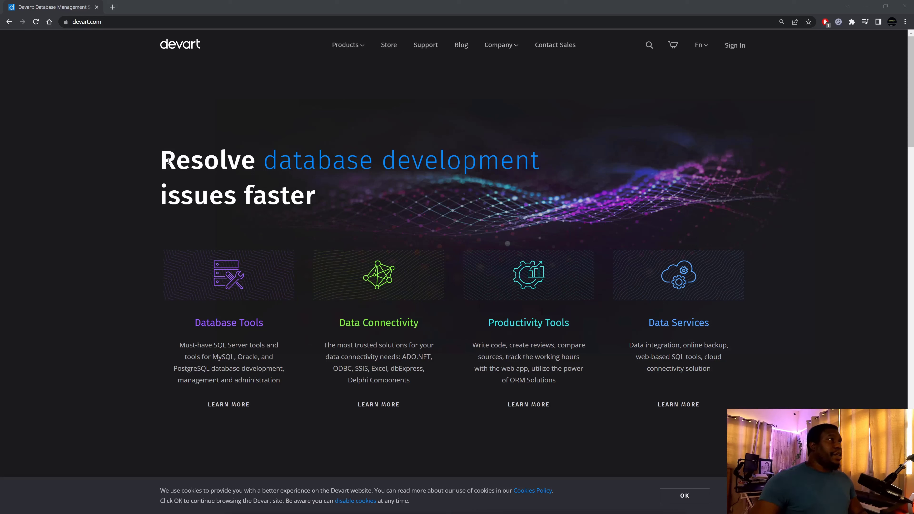
pyautogui.doubleClick(436, 163)
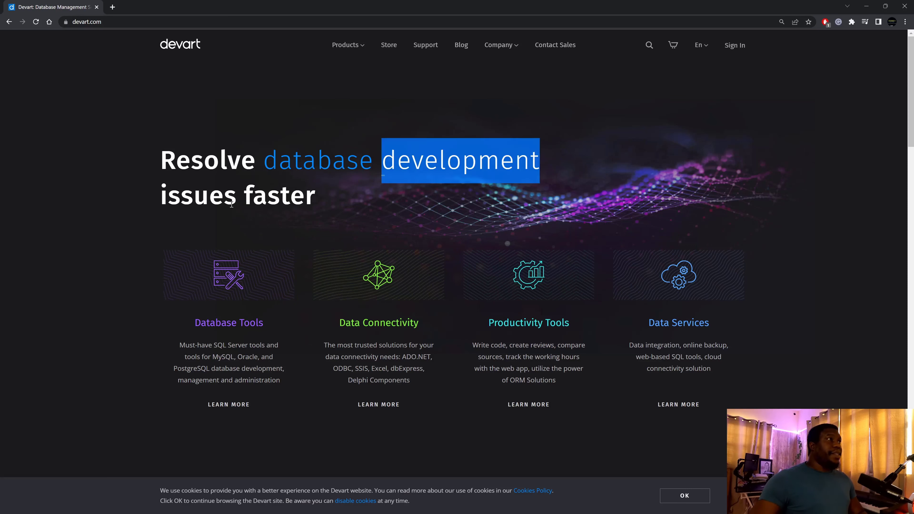
pyautogui.doubleClick(198, 197)
pyautogui.doubleClick(269, 201)
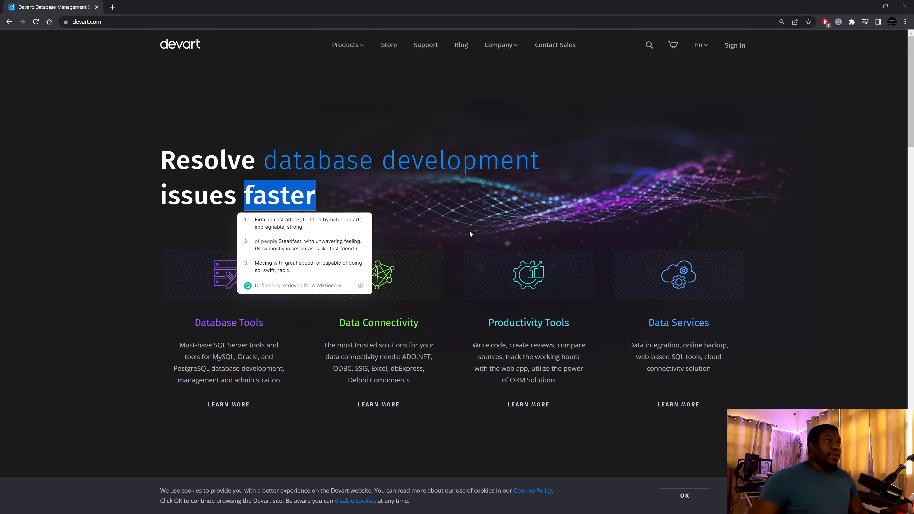
# Look through the featured products UniDAC, dbForge Studio for MySQL, dbForge SQL Complete and dbForge Studio for SQL Server
pyautogui.scroll(-8, 469, 230)
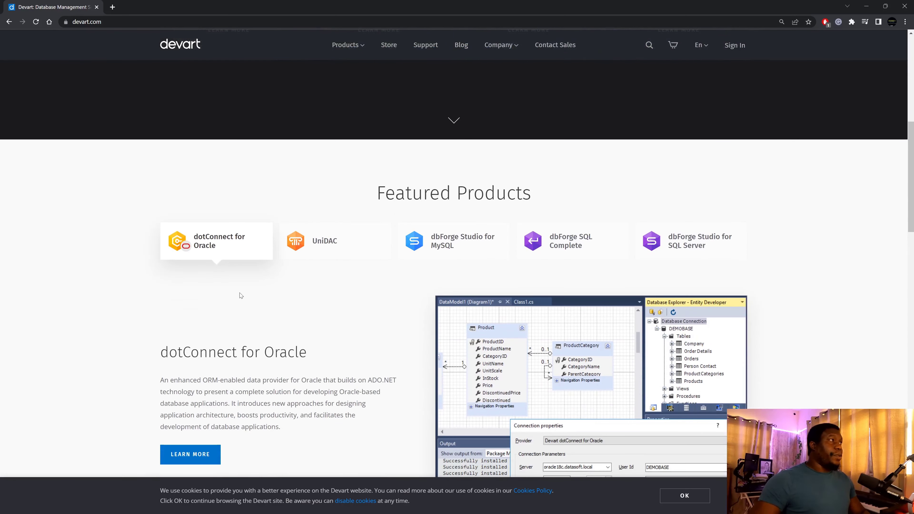
pyautogui.click(332, 240)
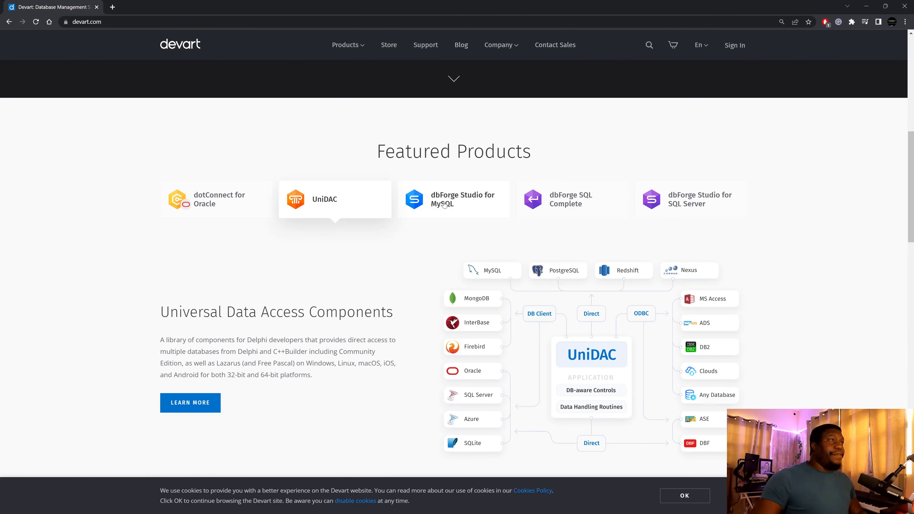
pyautogui.click(444, 205)
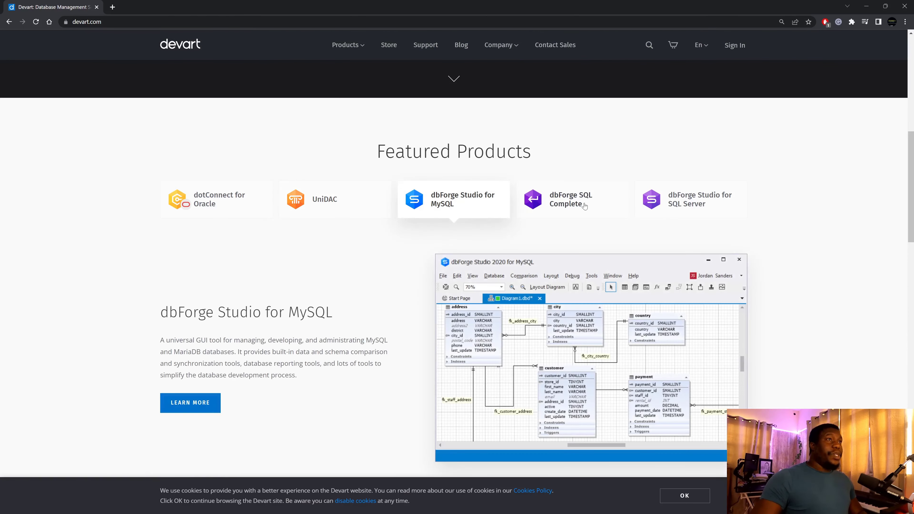
pyautogui.click(592, 207)
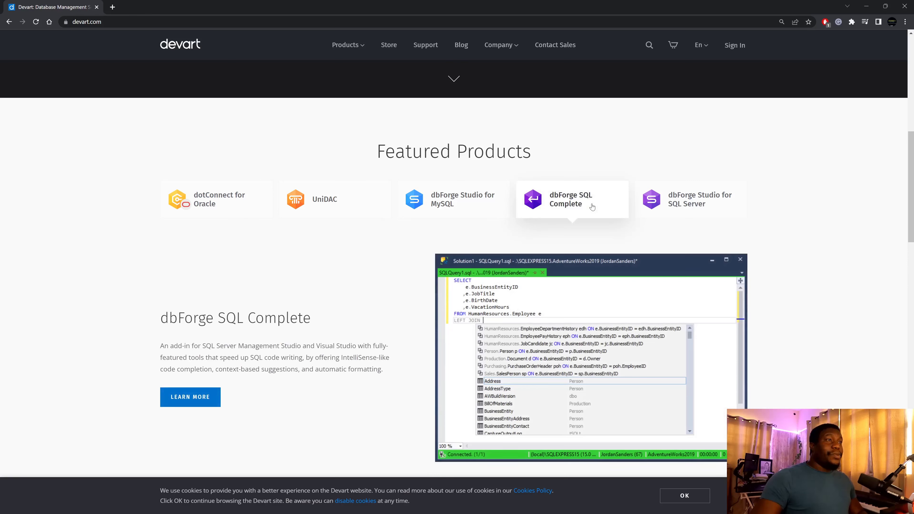
pyautogui.click(682, 205)
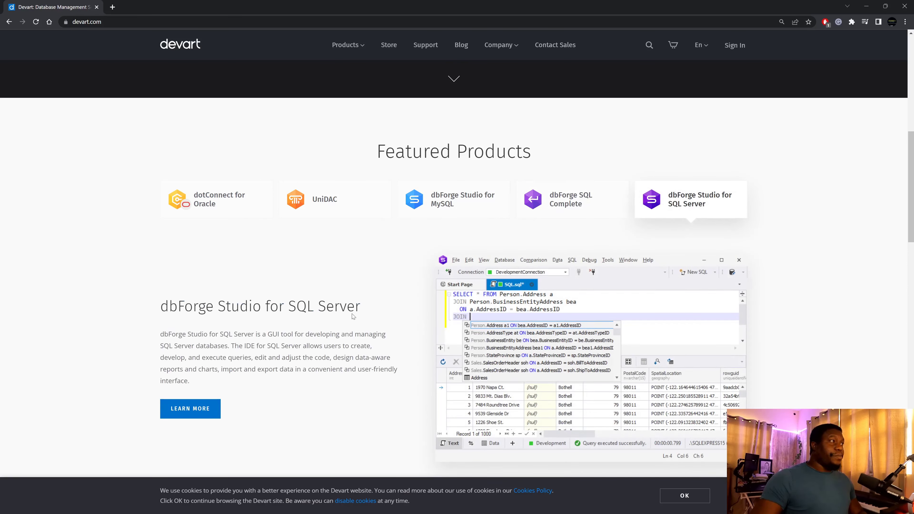
pyautogui.scroll(-3, 252, 385)
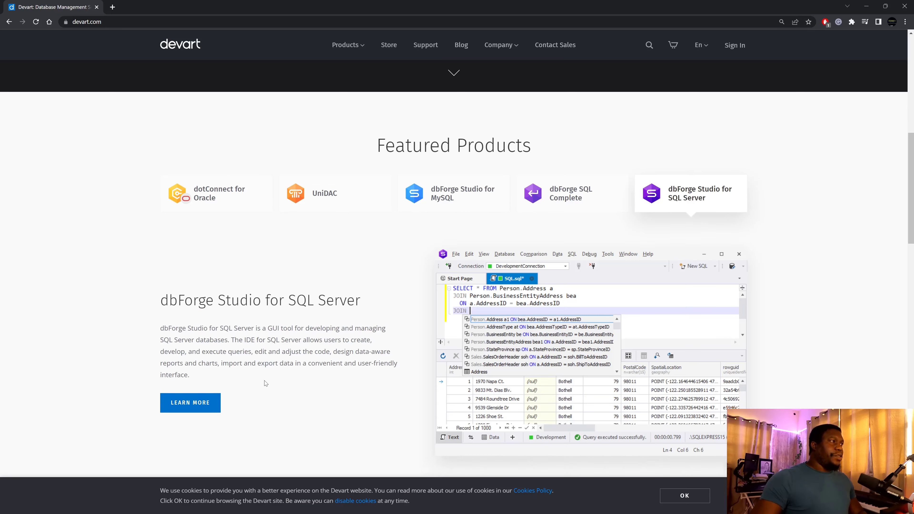
pyautogui.scroll(1, 264, 381)
# Examine the prices and feature comparison of the dbForge Studio for SQL Server editions
pyautogui.click(242, 229)
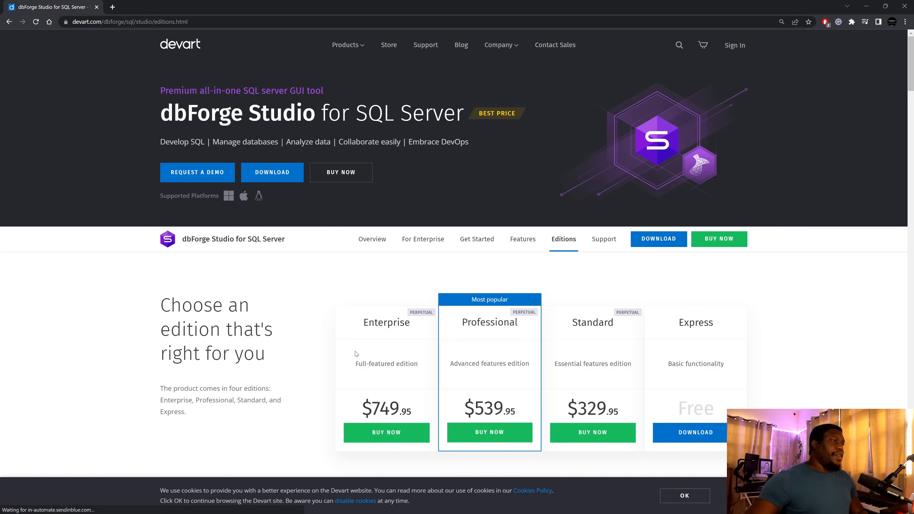
pyautogui.scroll(-4, 332, 353)
pyautogui.scroll(-1, 332, 353)
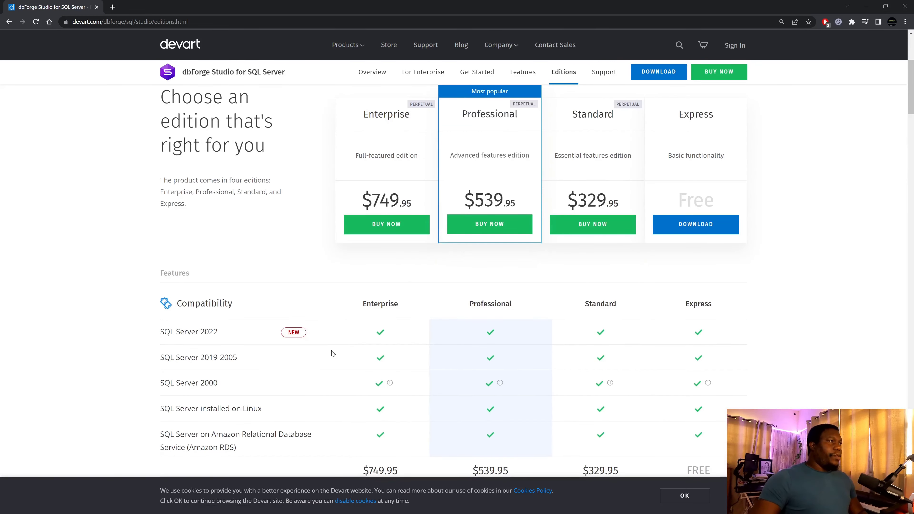
pyautogui.scroll(-8, 332, 353)
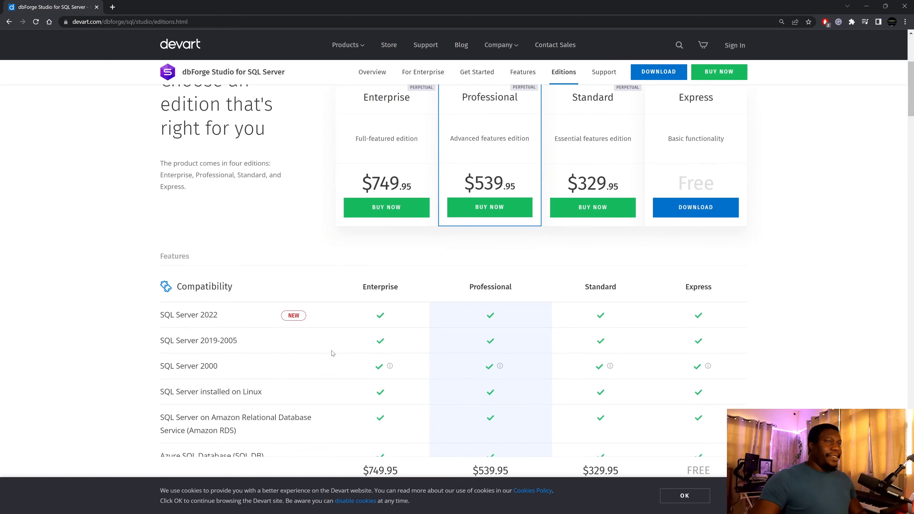
pyautogui.scroll(15, 334, 353)
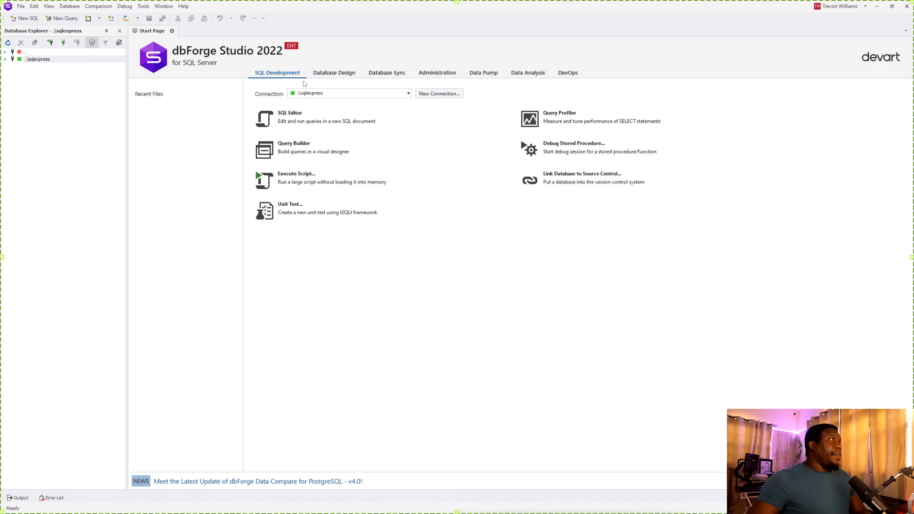
# In dbForge Studio for SQL Server, view the properties required for a new database connection and close them without connecting
pyautogui.click(440, 94)
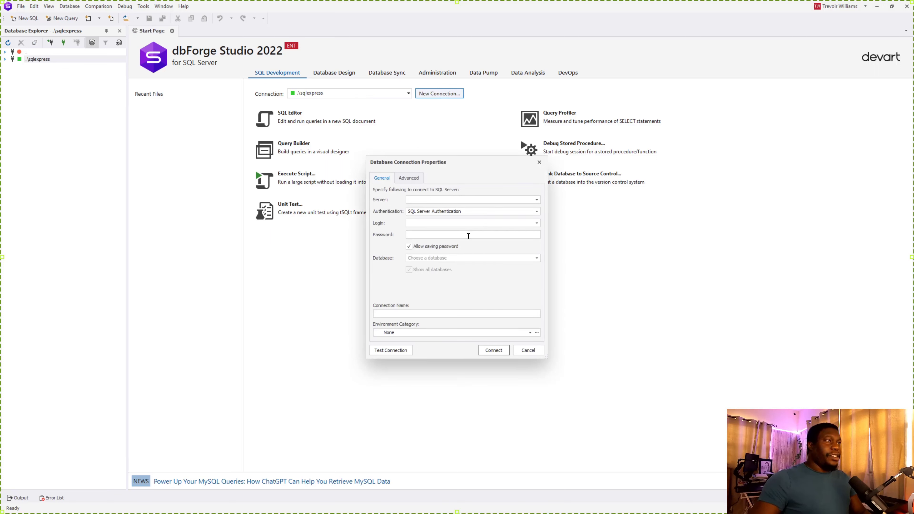
pyautogui.click(519, 354)
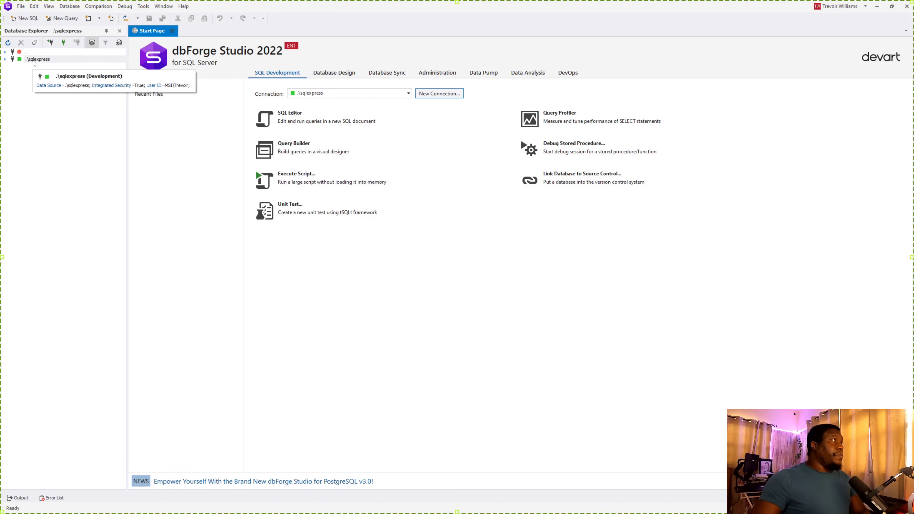
# Expand the local server and .\sqlexpress connections, and list the tables of the local server's Northwind database
pyautogui.click(7, 52)
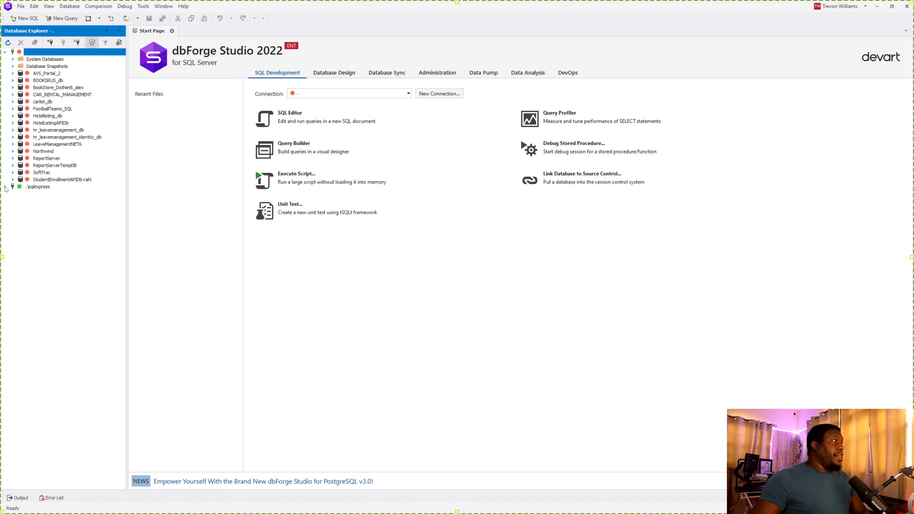
pyautogui.click(5, 188)
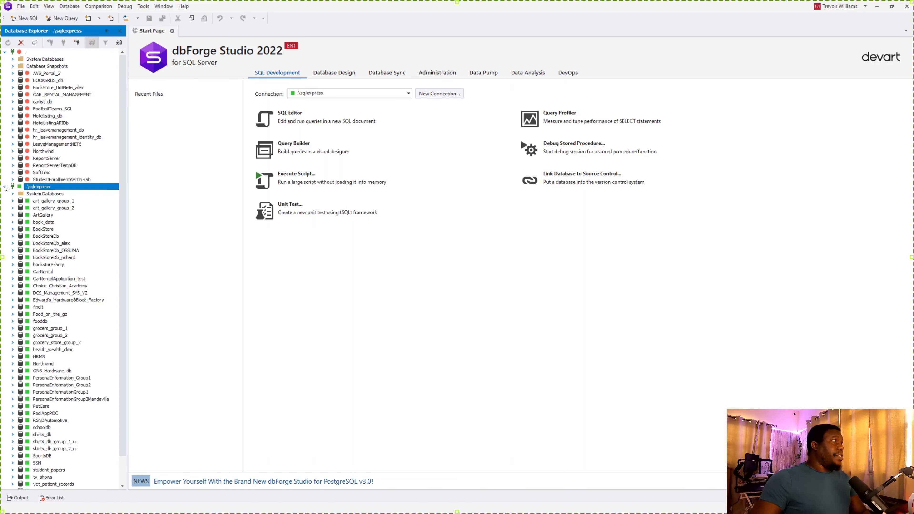
pyautogui.click(13, 151)
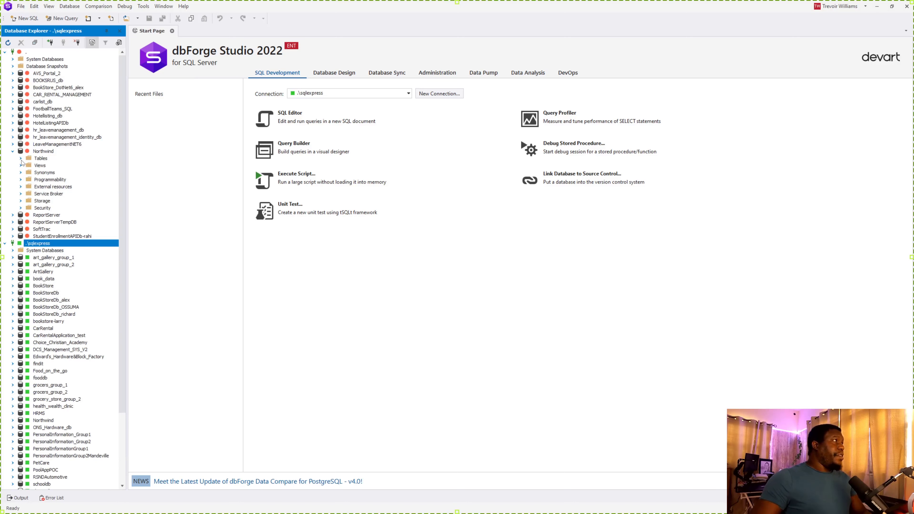
pyautogui.click(21, 158)
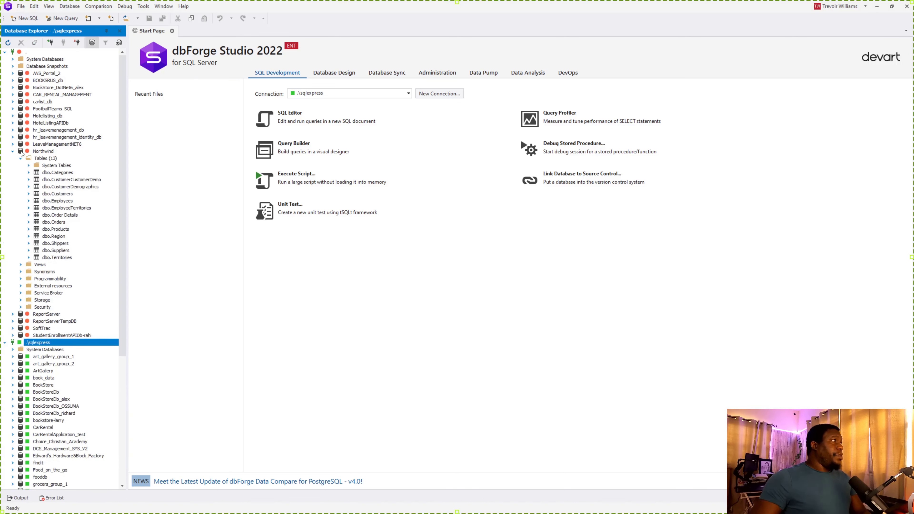
pyautogui.click(53, 173)
pyautogui.rightClick(54, 173)
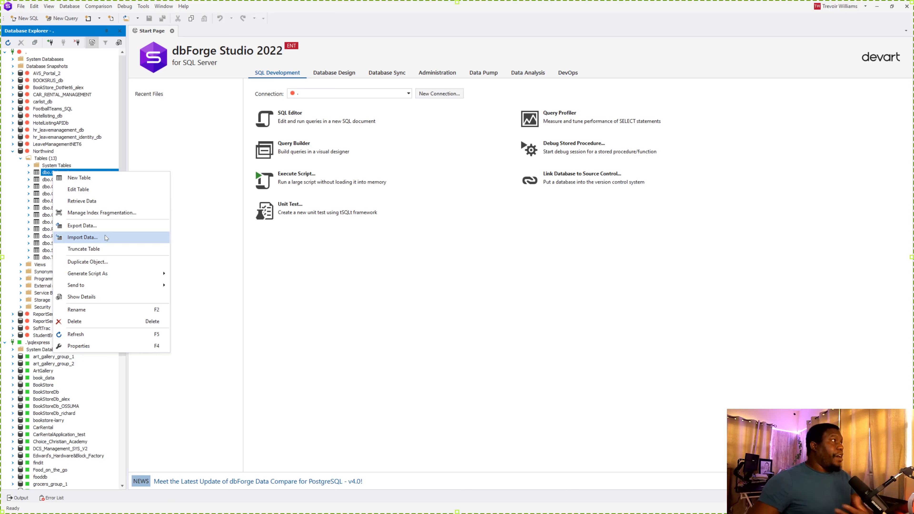
pyautogui.click(424, 425)
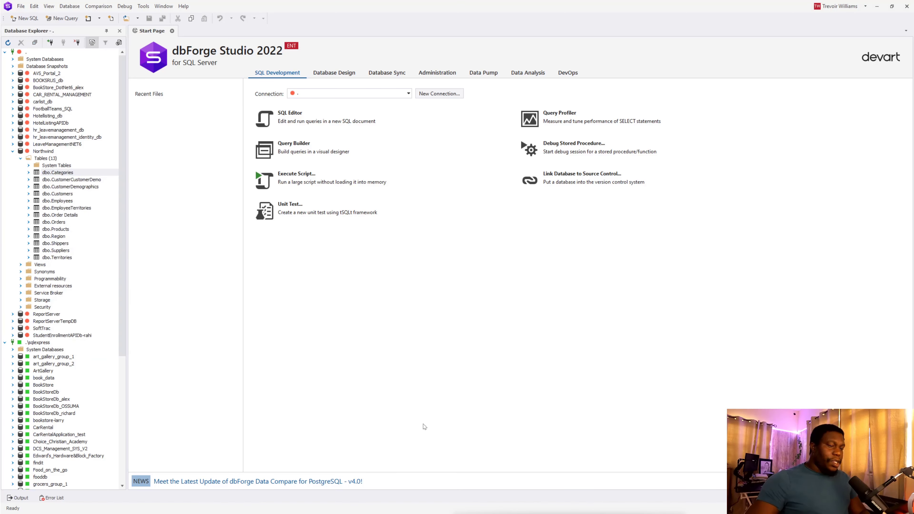
# Retrieve the data of Northwind's dbo.Categories table and enlarge the query editor text
pyautogui.rightClick(58, 174)
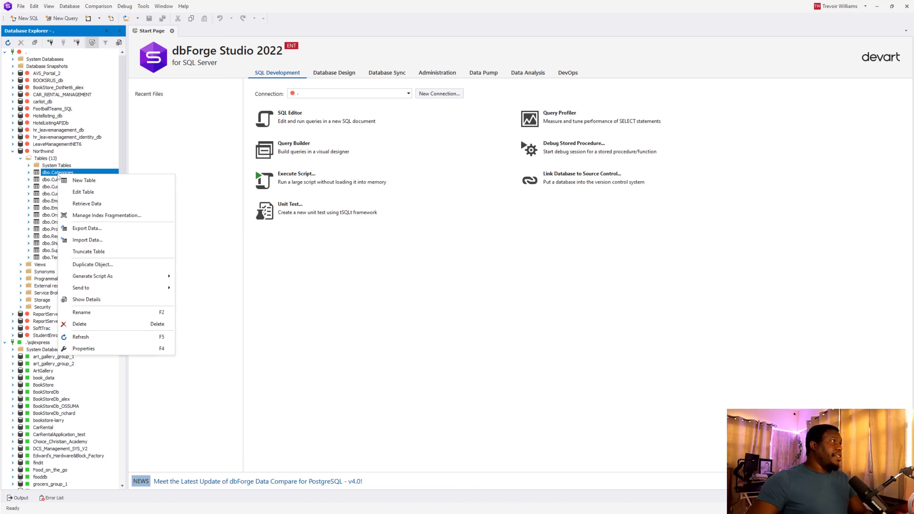
pyautogui.click(82, 203)
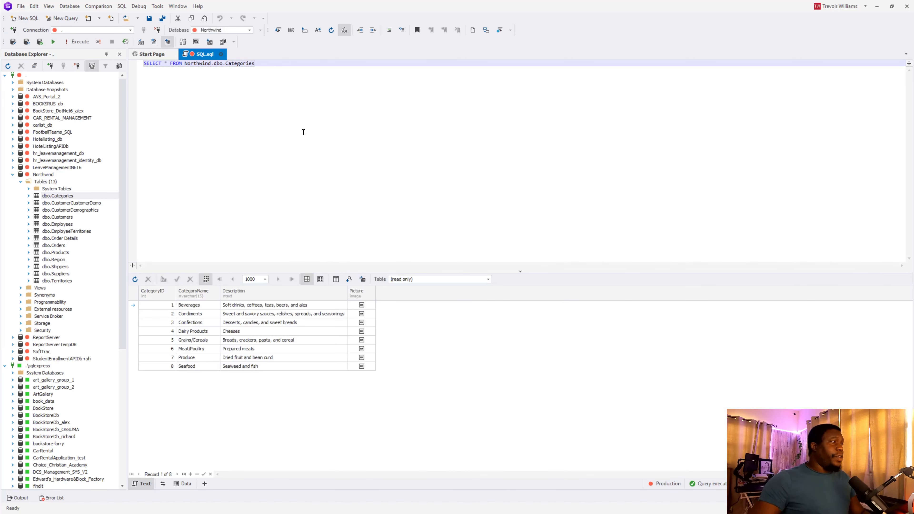
pyautogui.scroll(3, 304, 133)
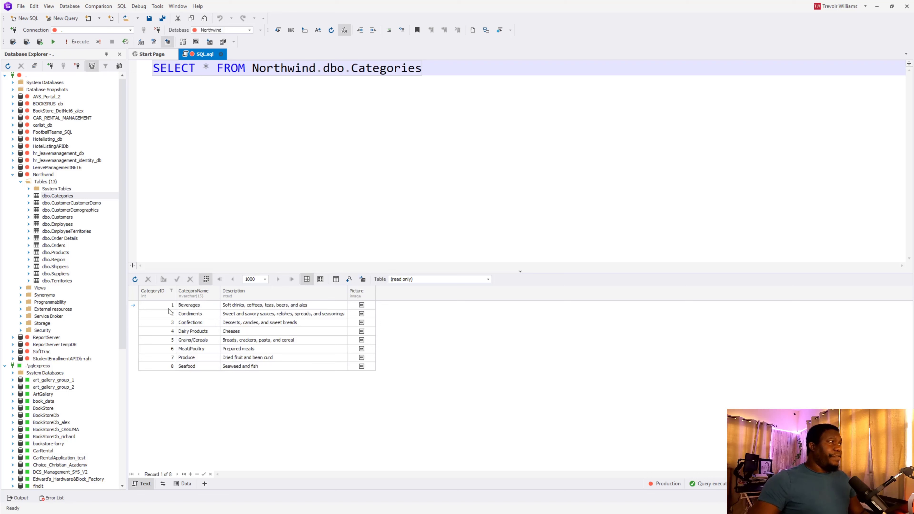
# Examine the Copy Data As options and the available data export formats for the Categories results, without exporting anything
pyautogui.rightClick(186, 322)
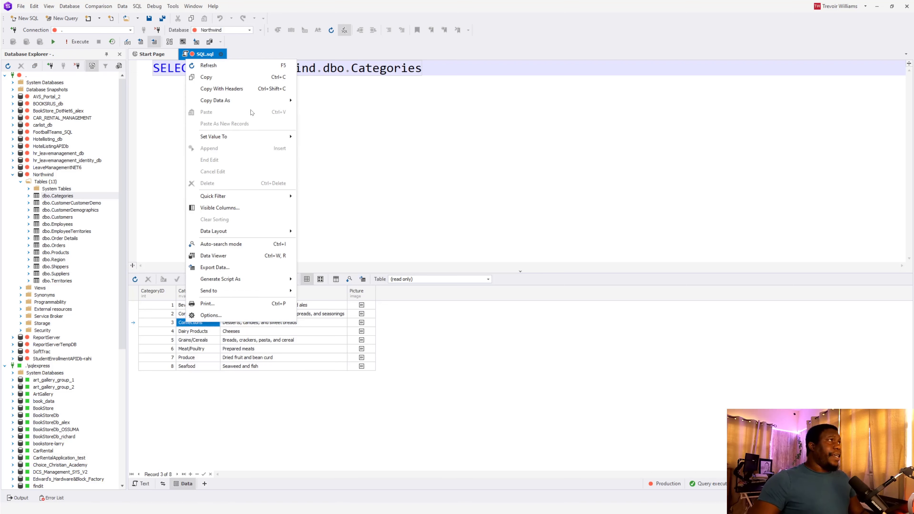
pyautogui.moveTo(231, 103)
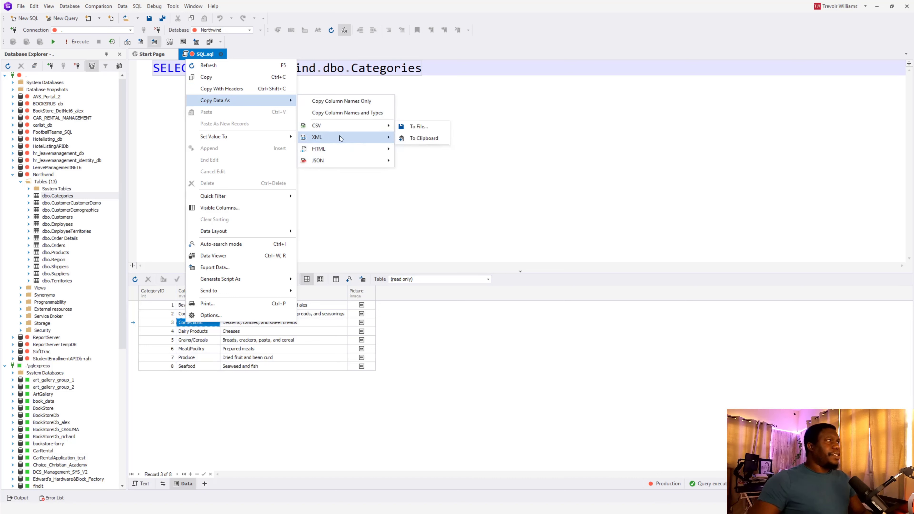
pyautogui.moveTo(340, 136)
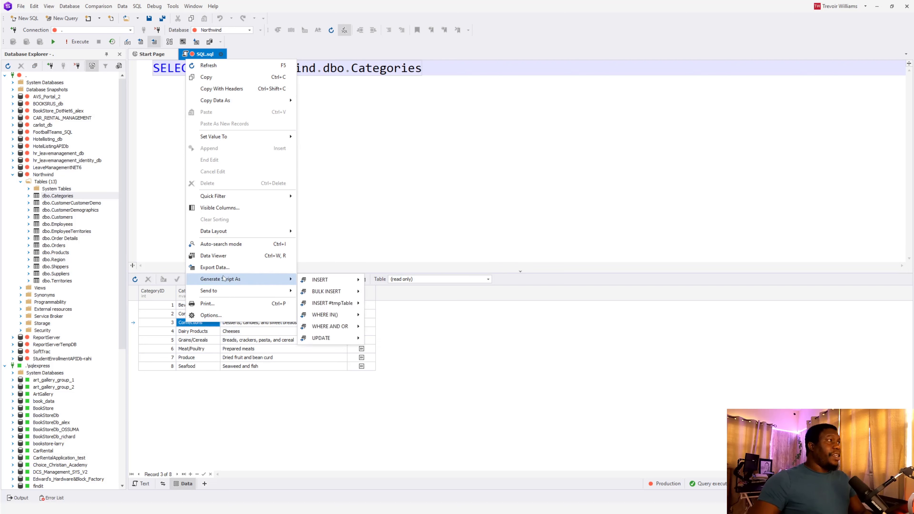
pyautogui.click(224, 268)
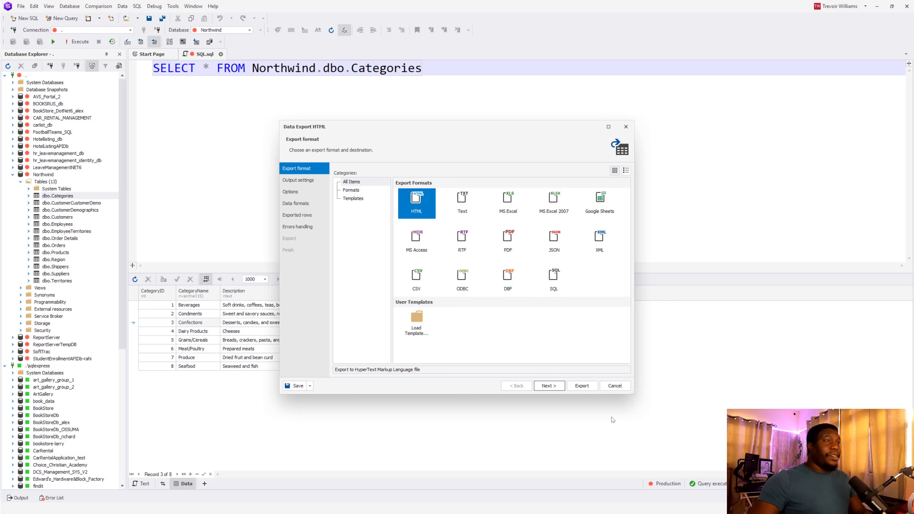
pyautogui.click(614, 385)
# Review the Generate Script As options for the Confections record, including the INSERT destinations, without generating a script
pyautogui.rightClick(201, 325)
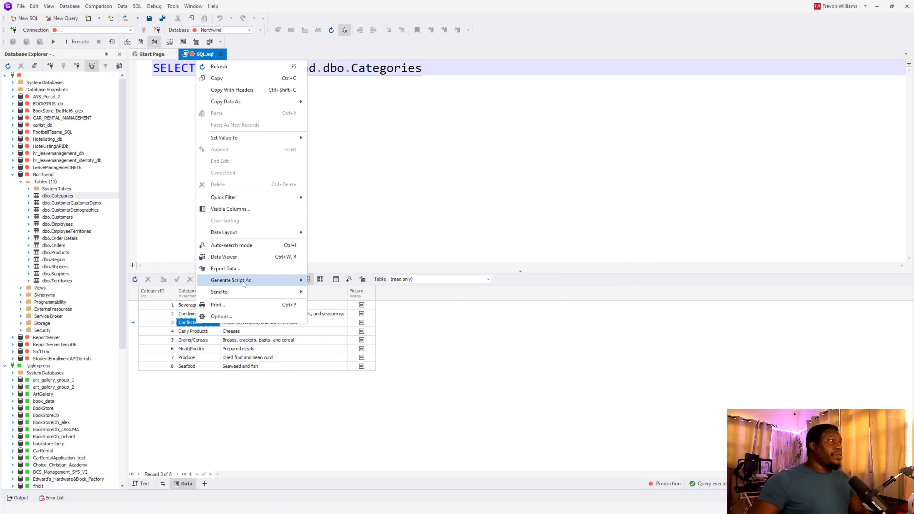
pyautogui.moveTo(243, 282)
pyautogui.moveTo(338, 292)
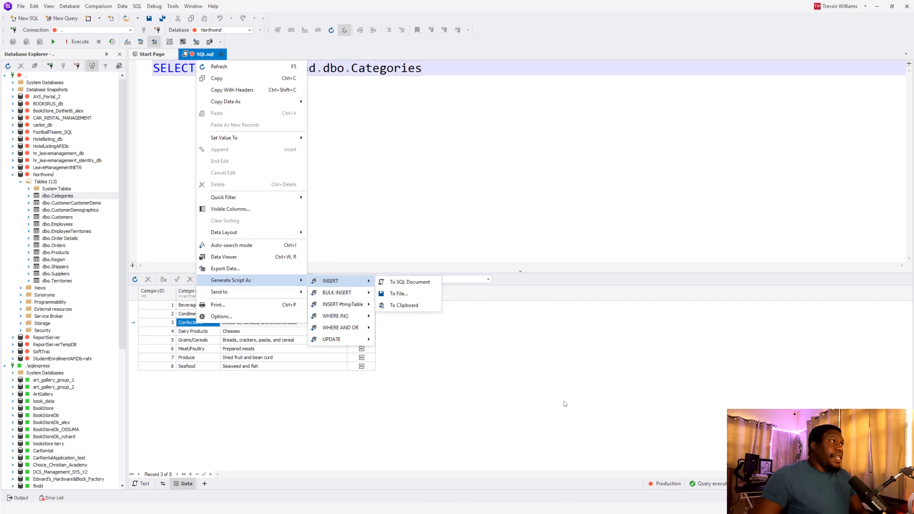
pyautogui.click(559, 338)
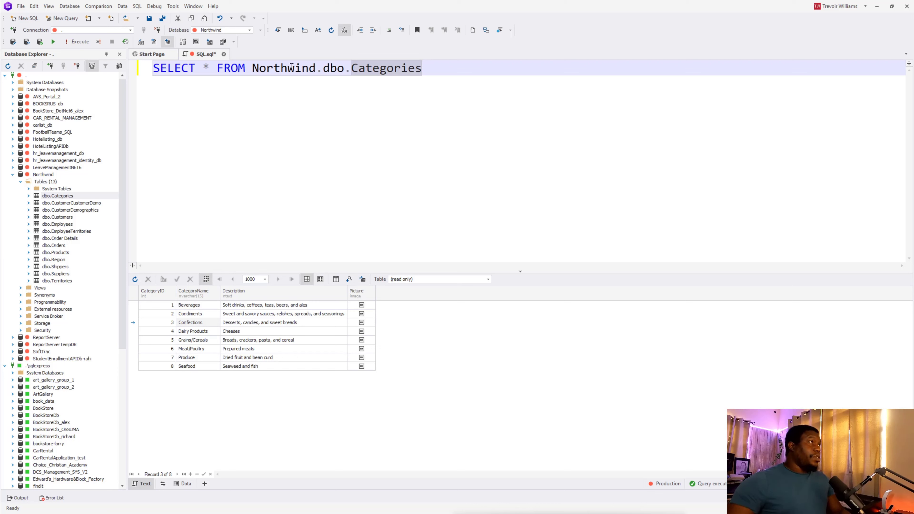
# Replace the table name in the query with the code completion suggestion for Categories, including the alias c
pyautogui.doubleClick(367, 68)
pyautogui.press('BackSpace')
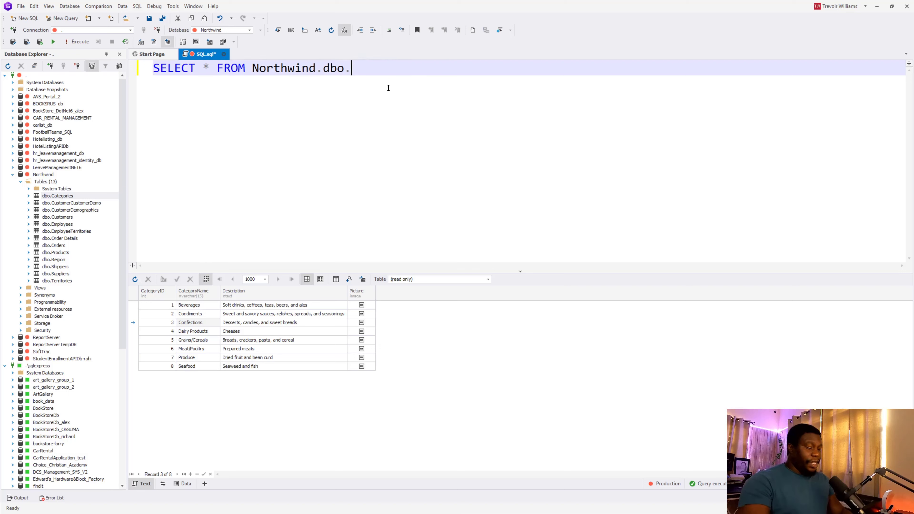
pyautogui.write('Ca')
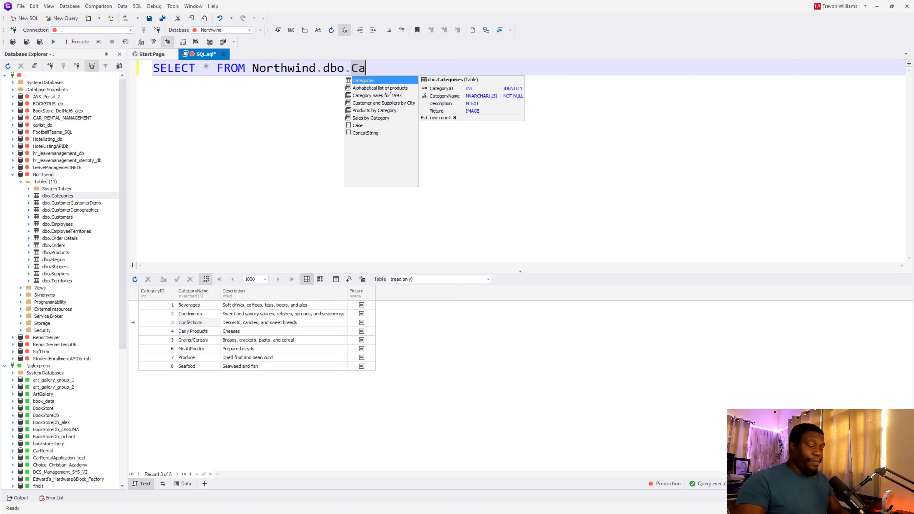
pyautogui.press('Return')
# Replace the asterisk in the SELECT list with the suggested columns CategoryID, Description and $IDENTITY
pyautogui.hotkey('ctrl', 'Left')
pyautogui.hotkey('ctrl', 'Left')
pyautogui.hotkey('ctrl', 'Left')
pyautogui.hotkey('ctrl', 'Left')
pyautogui.hotkey('ctrl', 'Left')
pyautogui.press('Left')
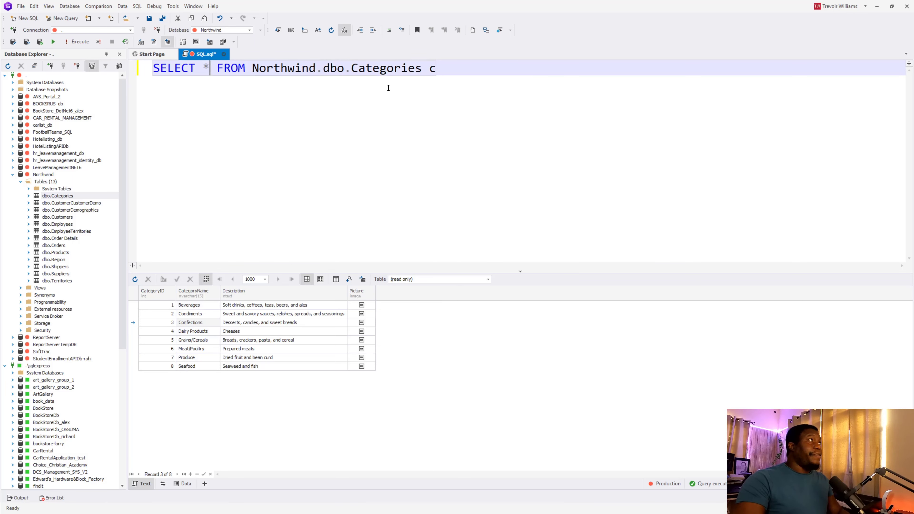
pyautogui.press('BackSpace')
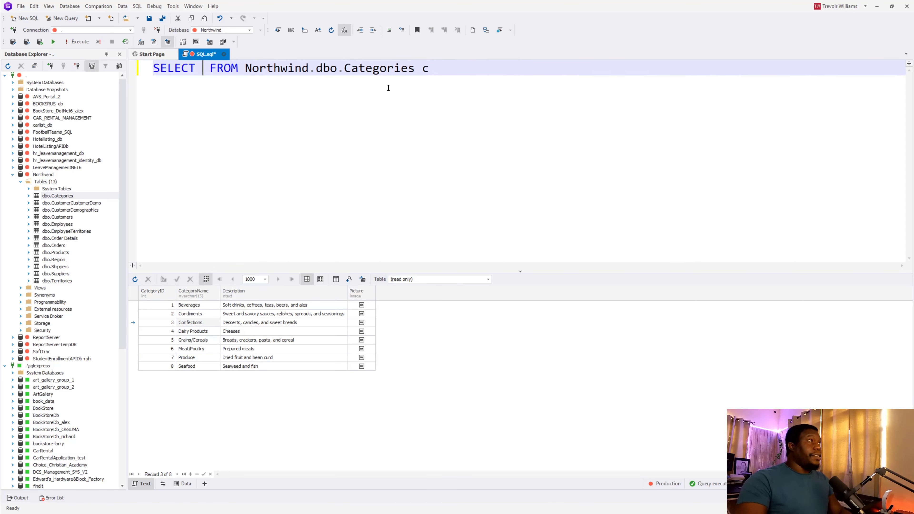
pyautogui.hotkey('ctrl', 'space')
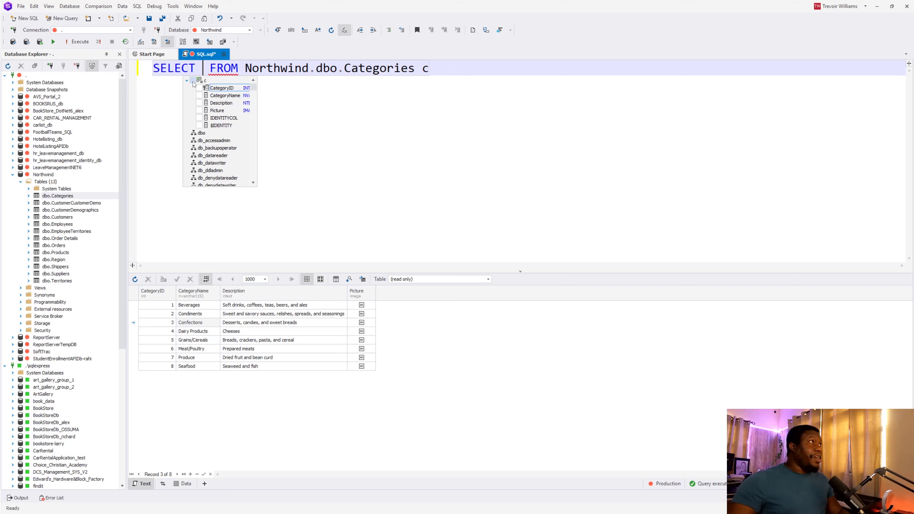
pyautogui.click(199, 88)
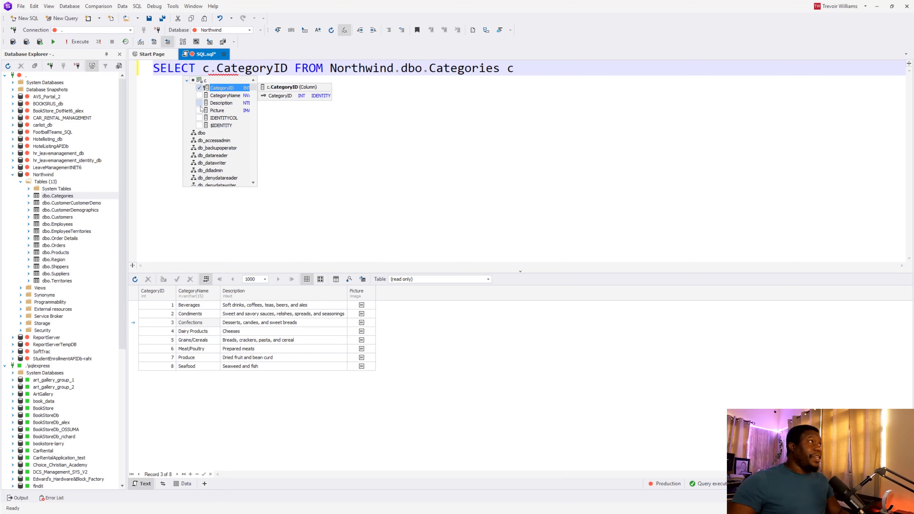
pyautogui.click(199, 103)
pyautogui.click(199, 125)
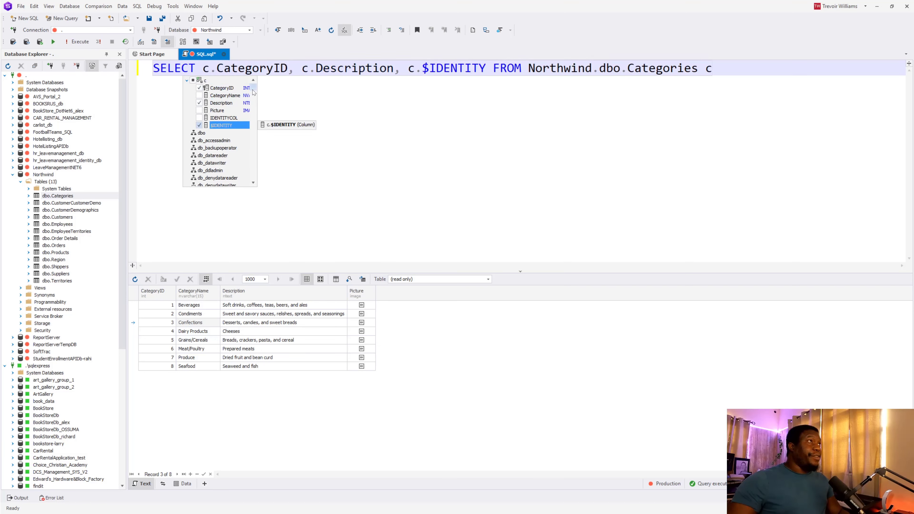
pyautogui.click(290, 98)
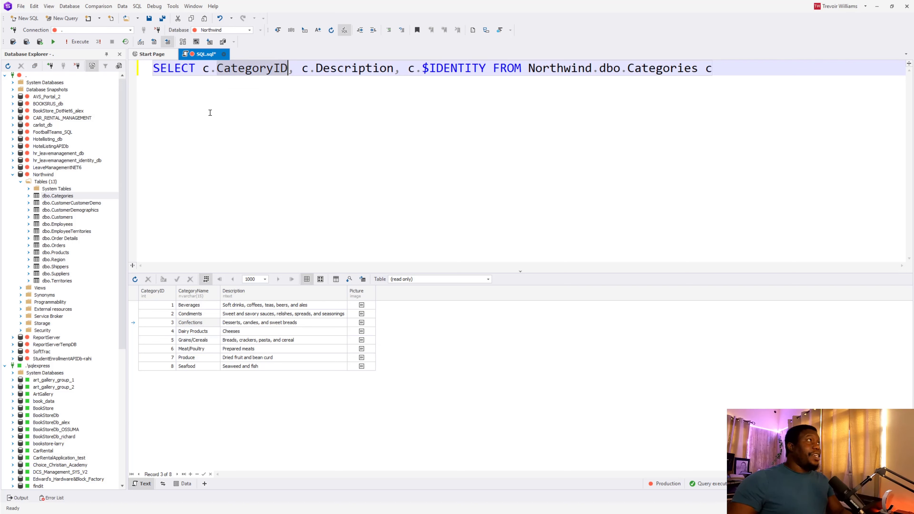
# Execute the query on the Northwind Categories table with the selected columns
pyautogui.click(202, 69)
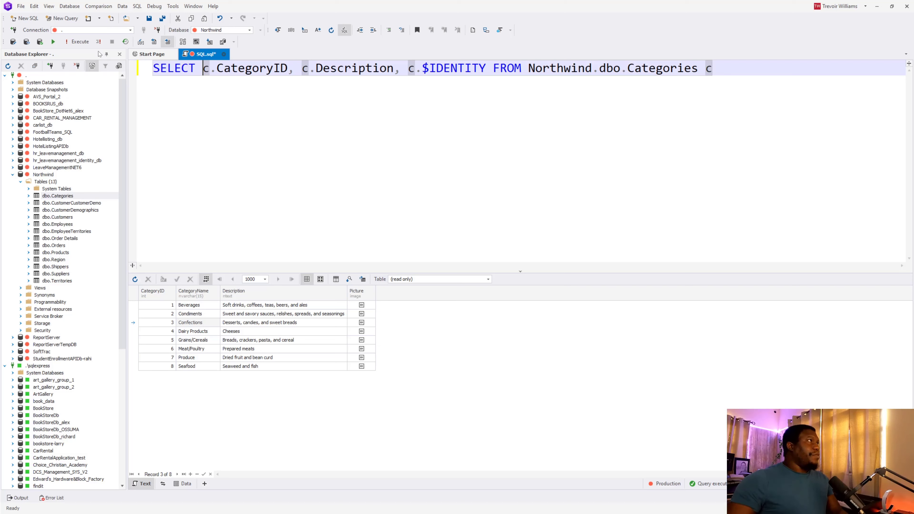
pyautogui.click(76, 42)
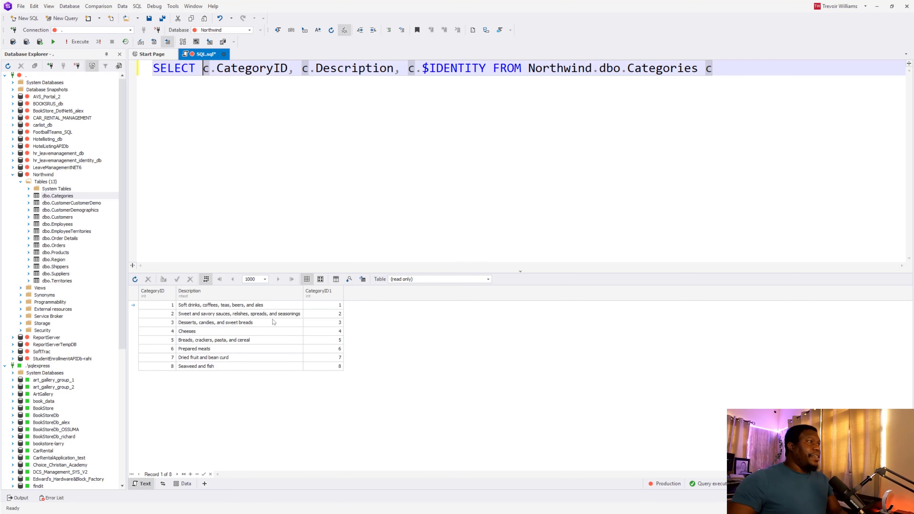
pyautogui.click(296, 209)
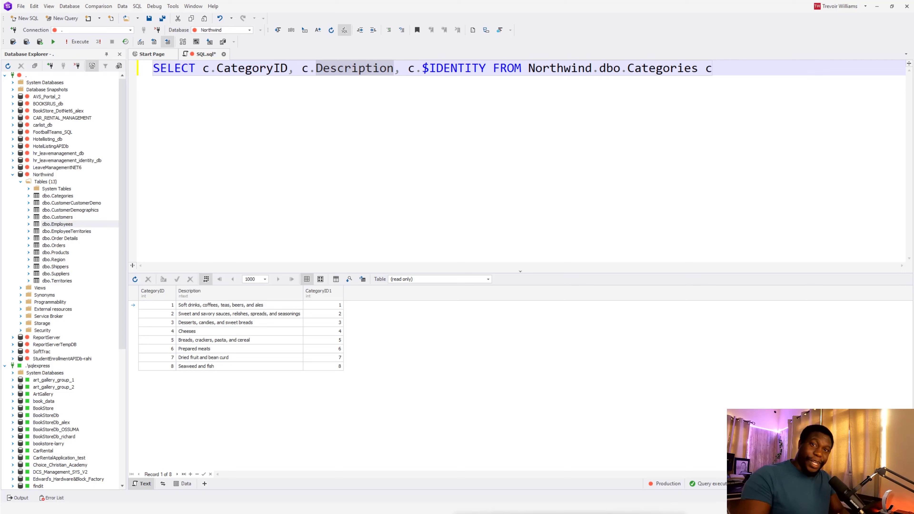
pyautogui.press('End')
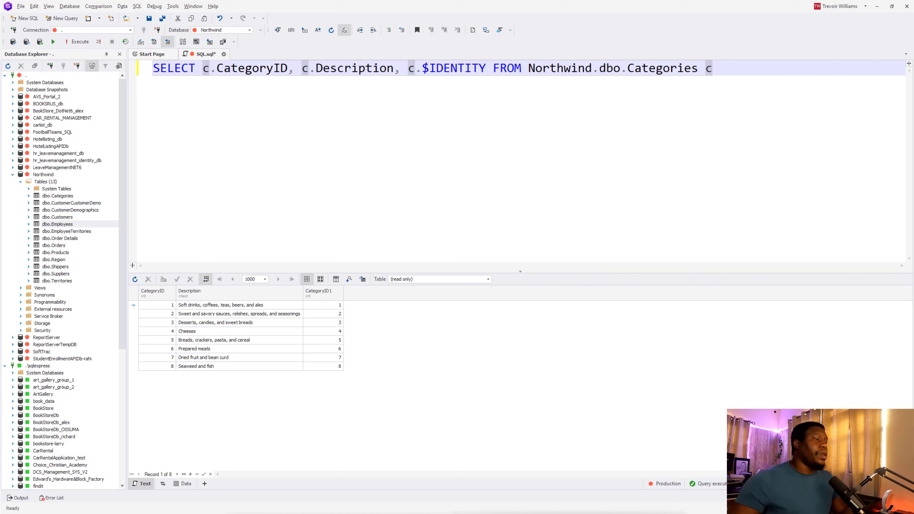
pyautogui.click(191, 131)
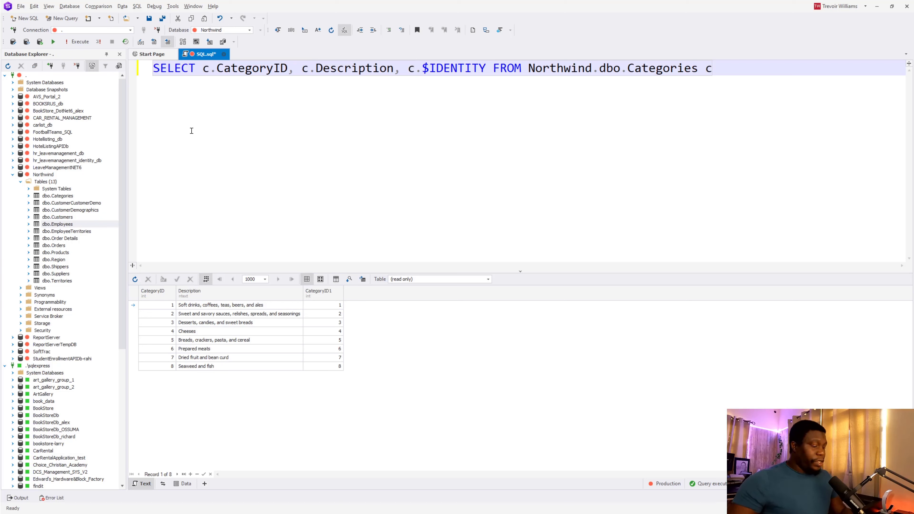
# Set the active format profile to Indented and format the query document with it
pyautogui.click(218, 103)
pyautogui.rightClick(221, 105)
pyautogui.moveTo(285, 299)
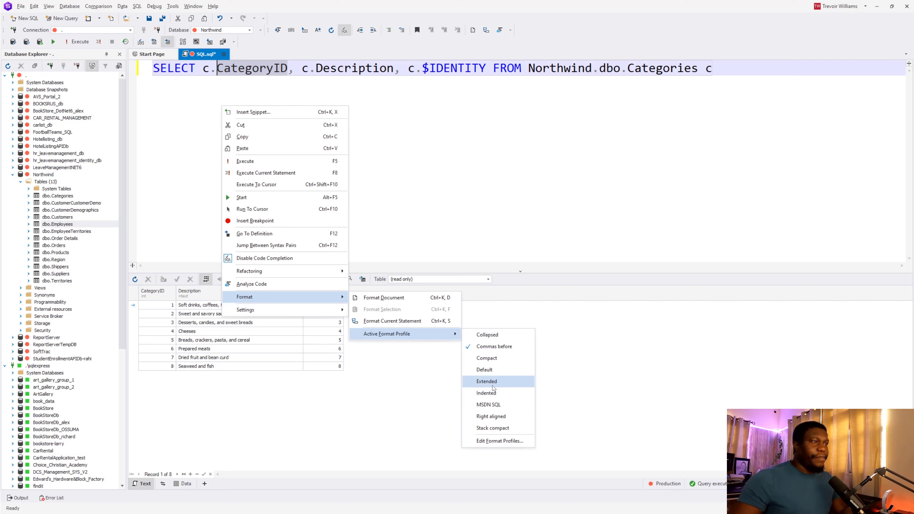
pyautogui.click(493, 396)
pyautogui.click(299, 146)
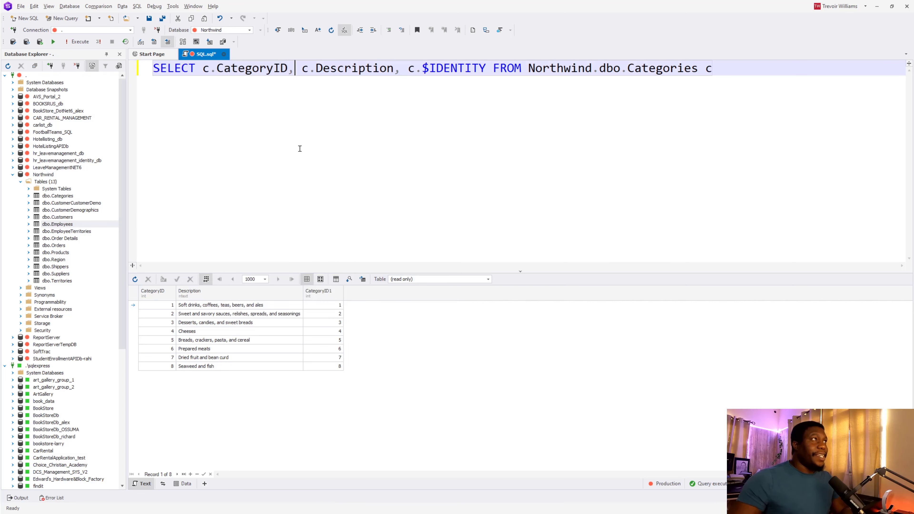
pyautogui.rightClick(299, 149)
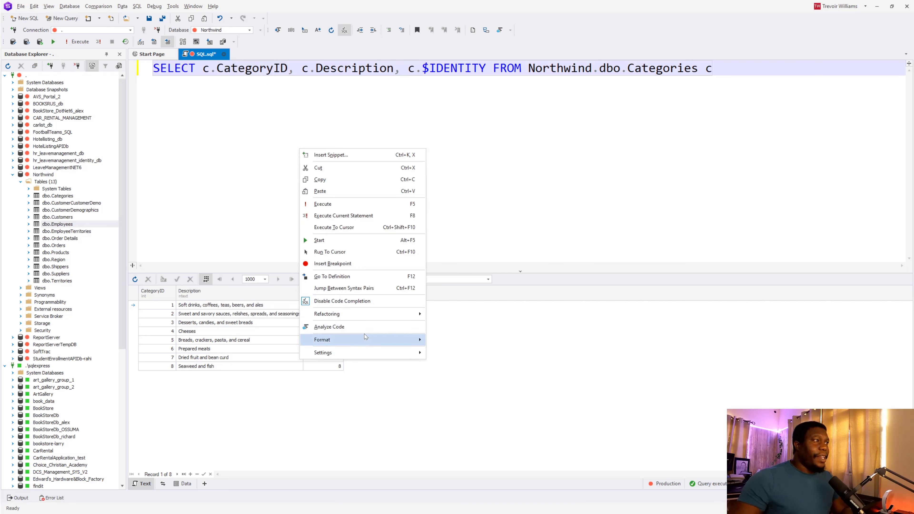
pyautogui.moveTo(363, 339)
pyautogui.click(491, 341)
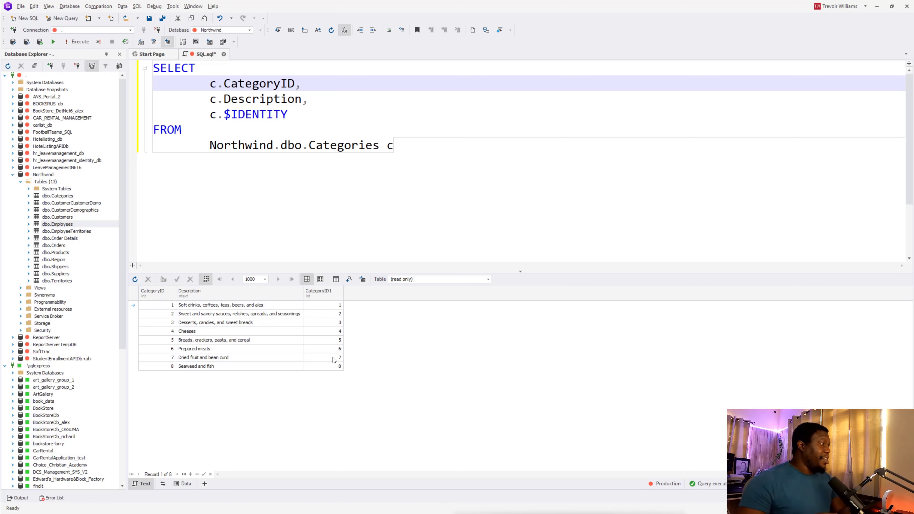
# Review the tools and tasks available for the Northwind database and open the Copy Database wizard
pyautogui.scroll(-8, 56, 196)
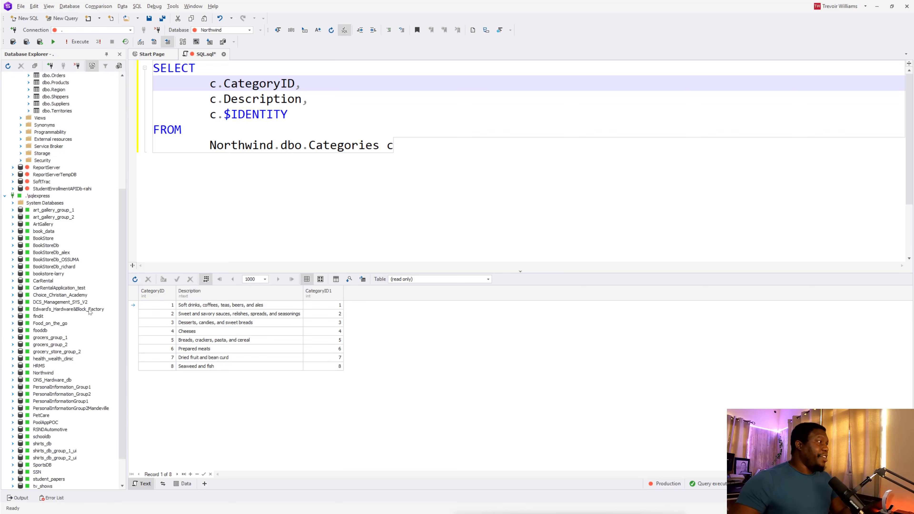
pyautogui.scroll(8, 94, 432)
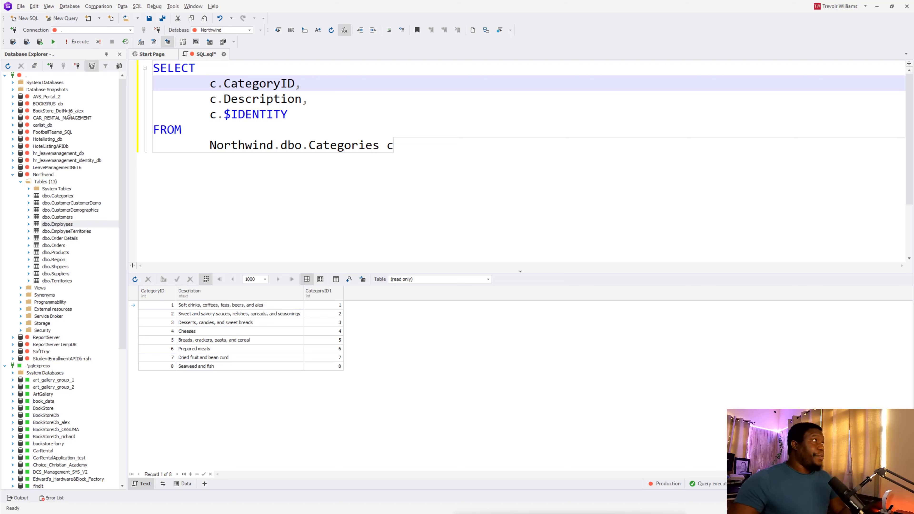
pyautogui.rightClick(50, 175)
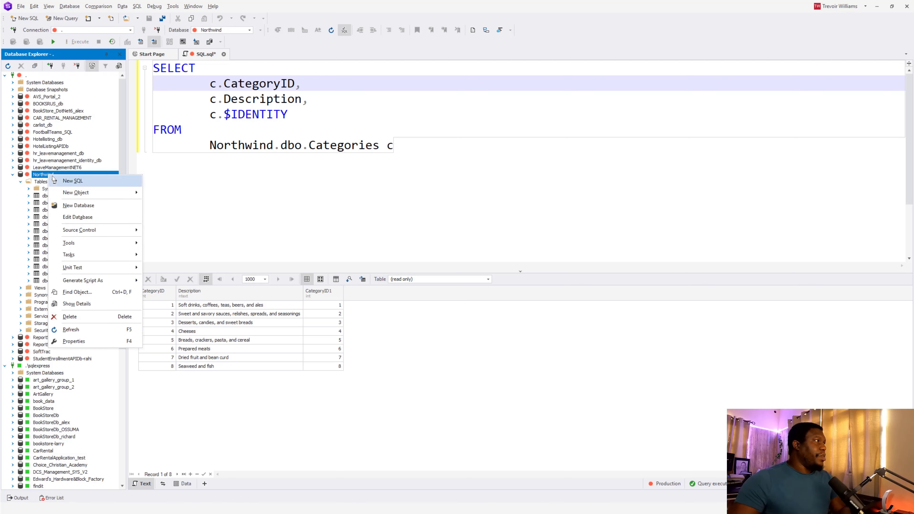
pyautogui.moveTo(89, 243)
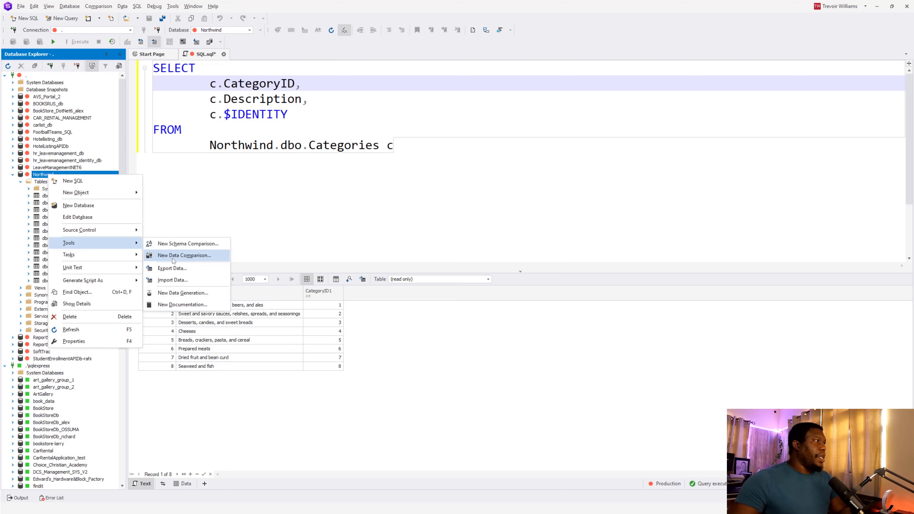
pyautogui.moveTo(115, 251)
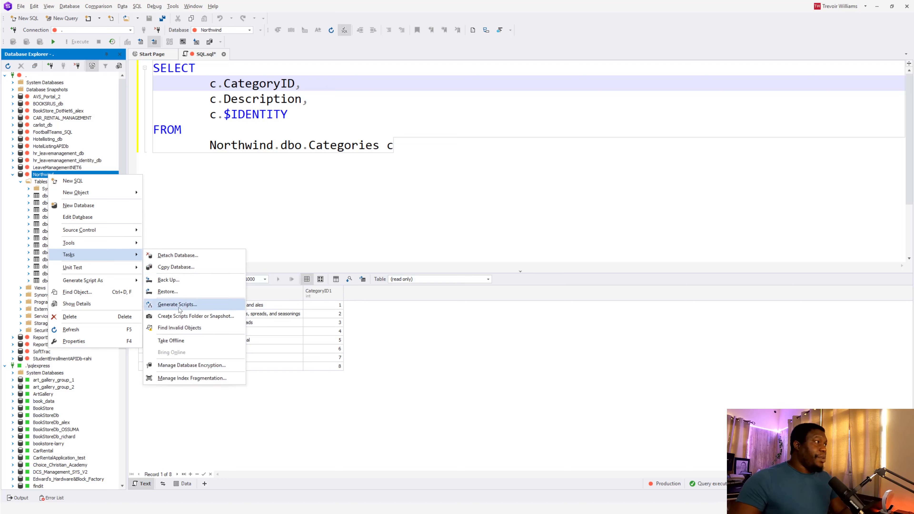
pyautogui.click(173, 268)
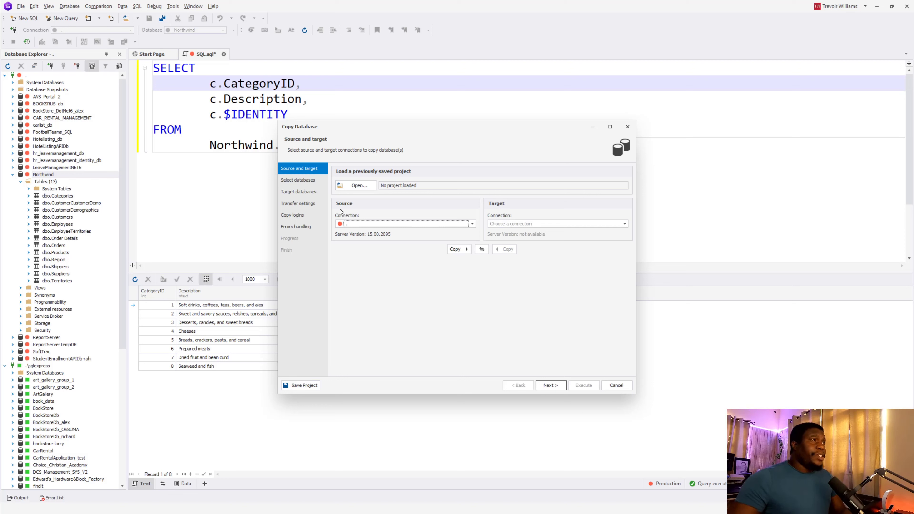
# Set the database copy's source connection to .\sqlexpress and its target connection to the local server "."
pyautogui.click(532, 224)
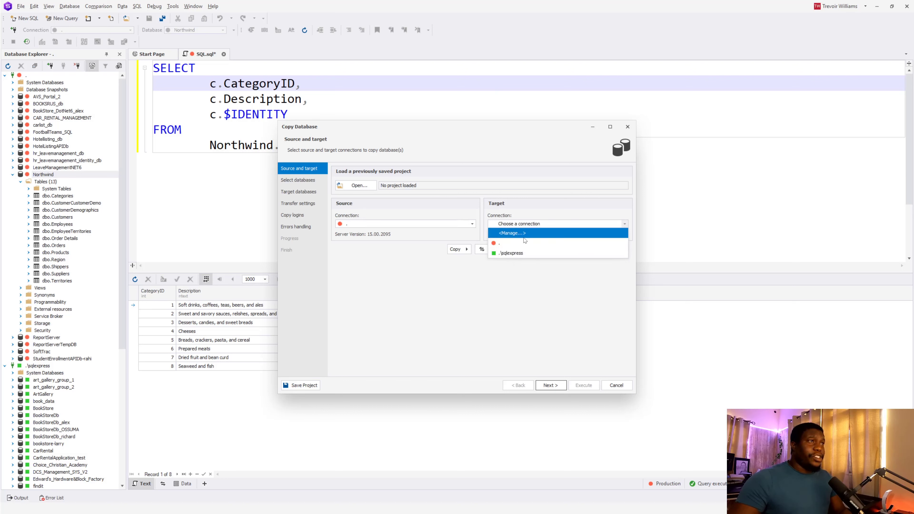
pyautogui.click(524, 253)
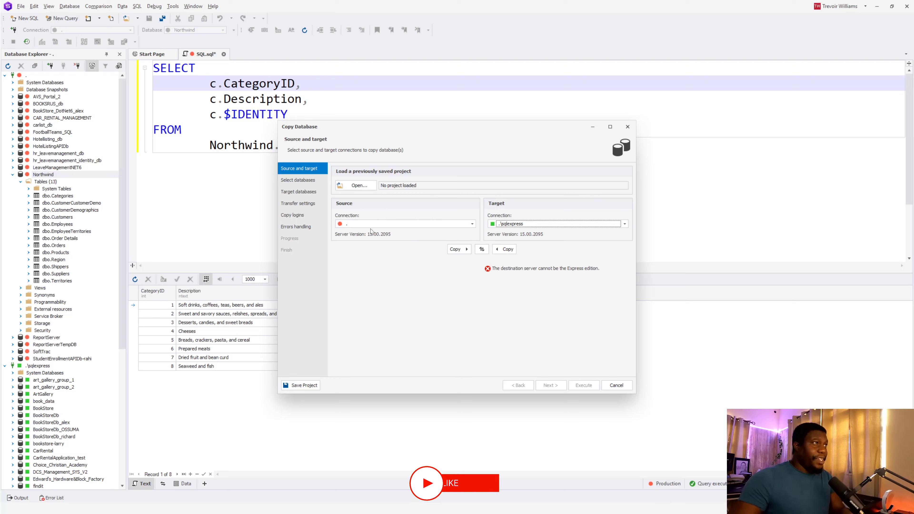
pyautogui.click(498, 225)
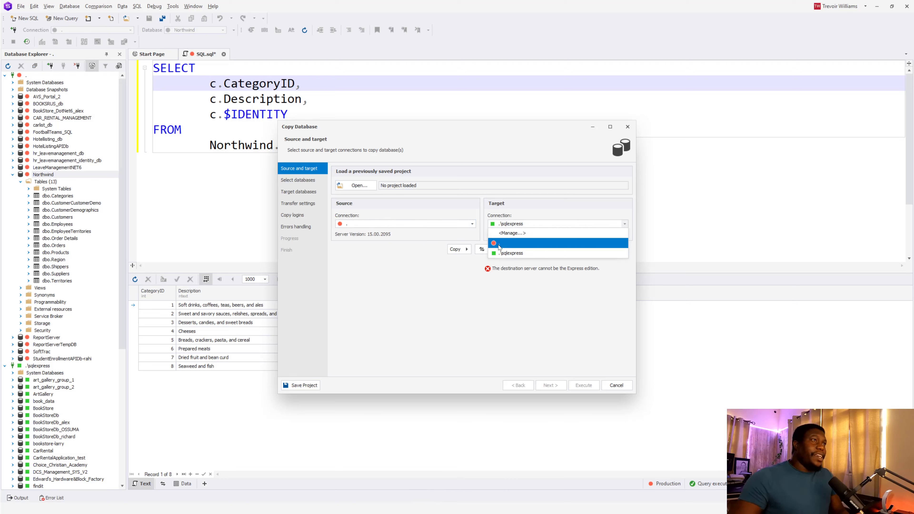
pyautogui.click(498, 247)
pyautogui.click(417, 225)
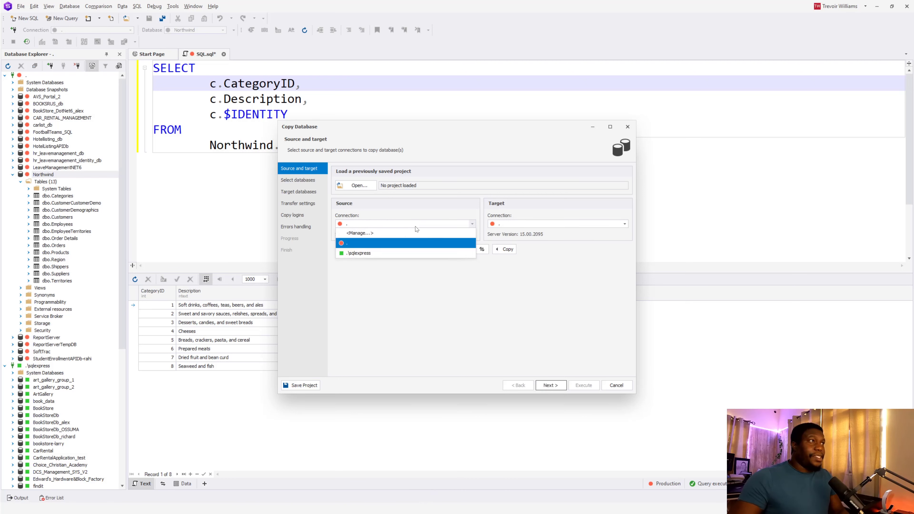
pyautogui.click(361, 254)
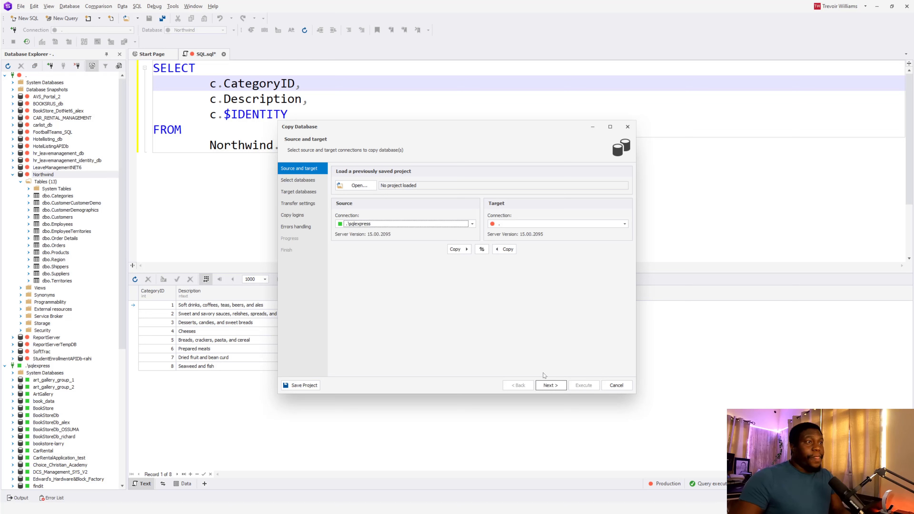
# Mark schooldb for copying instead of Northwind and inspect its target database settings
pyautogui.click(548, 385)
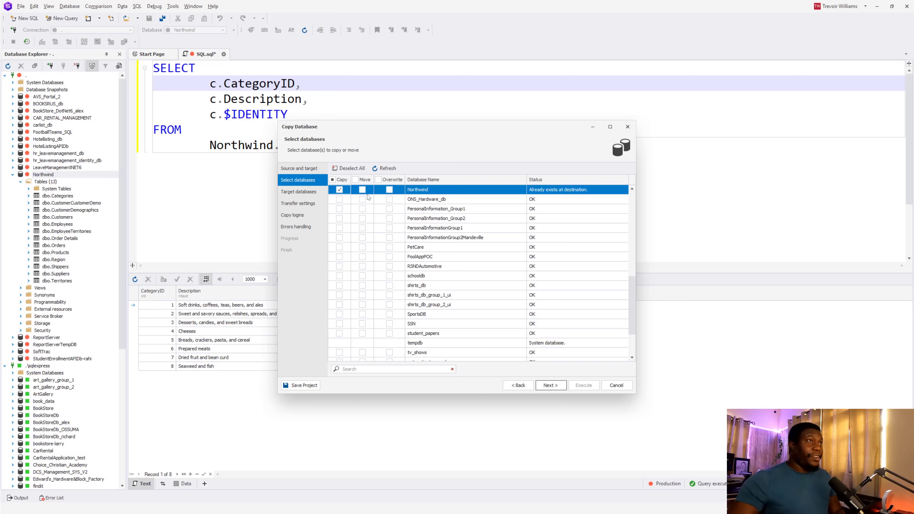
pyautogui.click(340, 190)
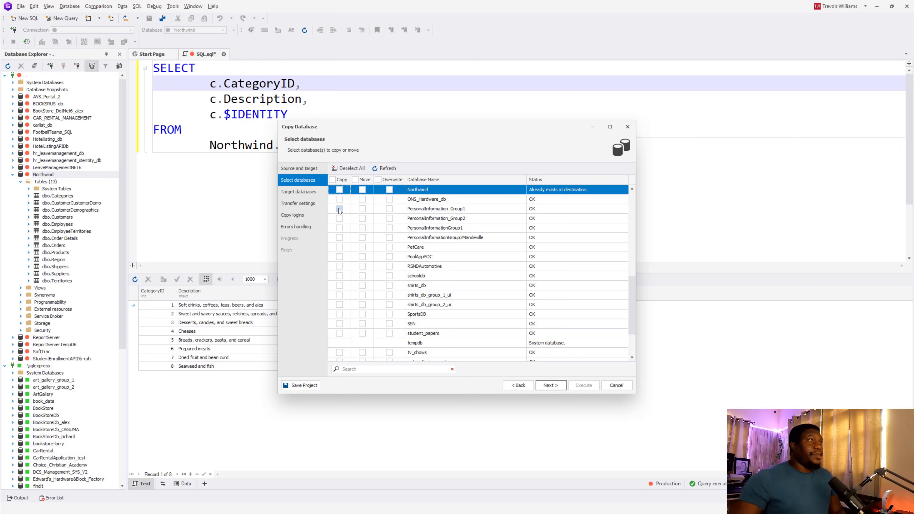
pyautogui.click(340, 277)
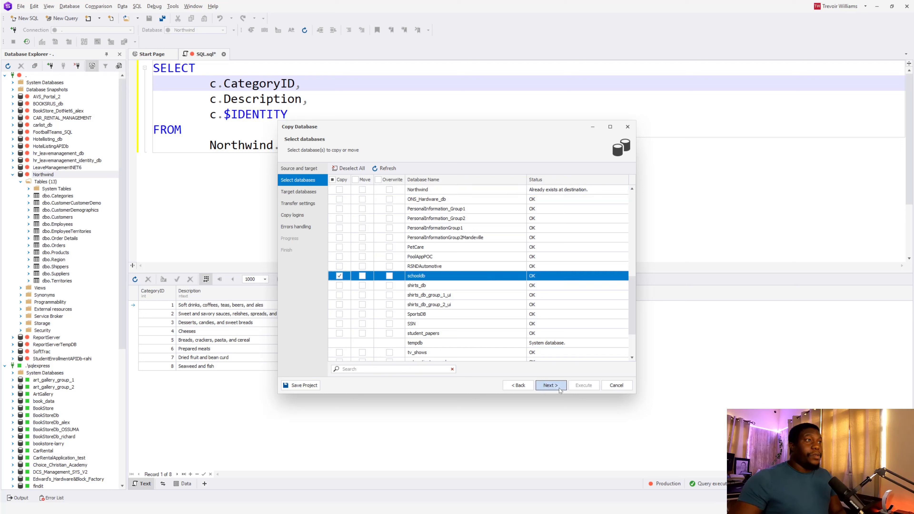
pyautogui.click(550, 385)
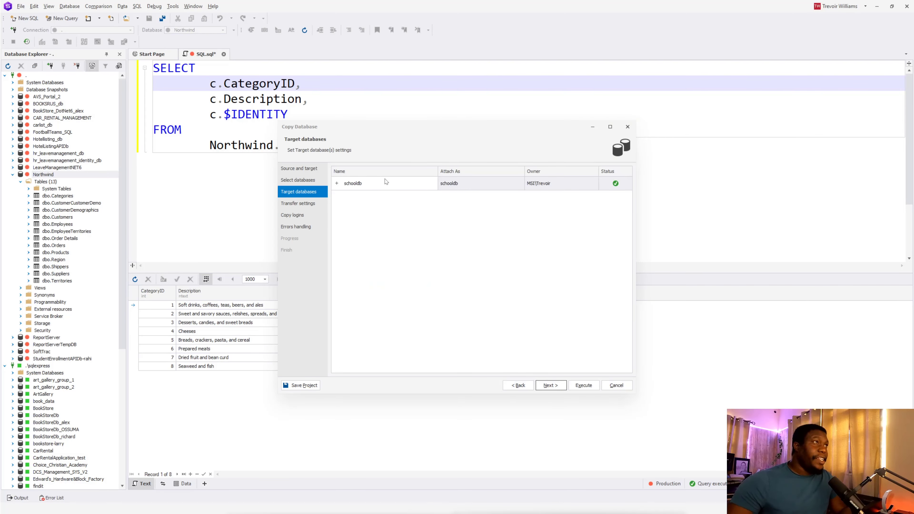
pyautogui.click(467, 186)
pyautogui.click(378, 189)
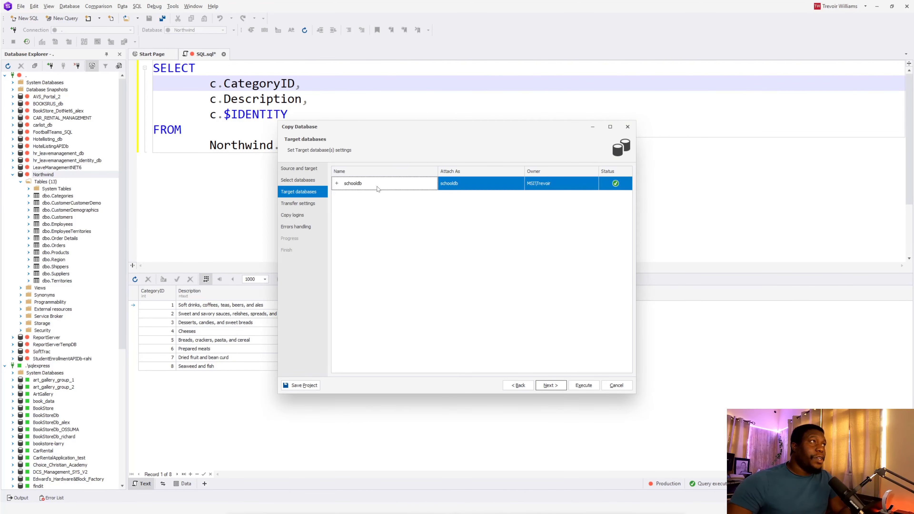
# Examine the target proxy account options in the transfer settings and close the wizard without copying anything
pyautogui.click(550, 385)
pyautogui.click(357, 194)
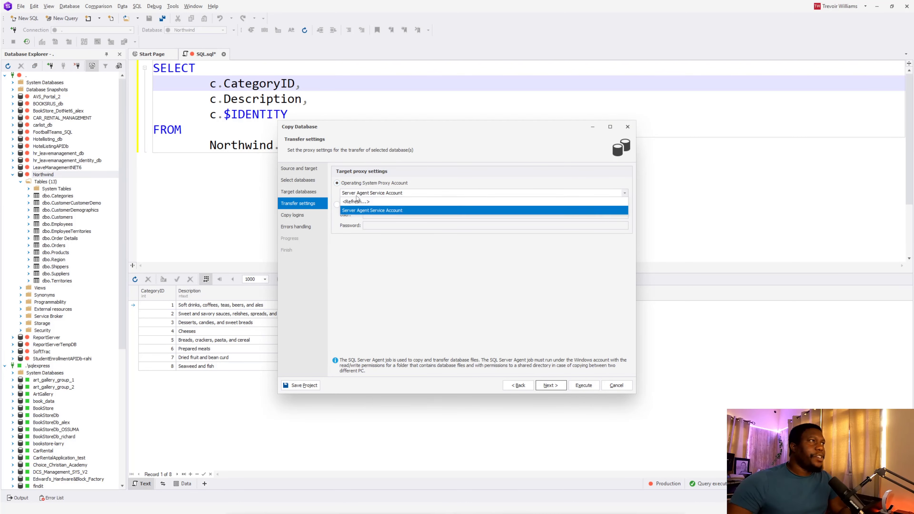
pyautogui.click(430, 252)
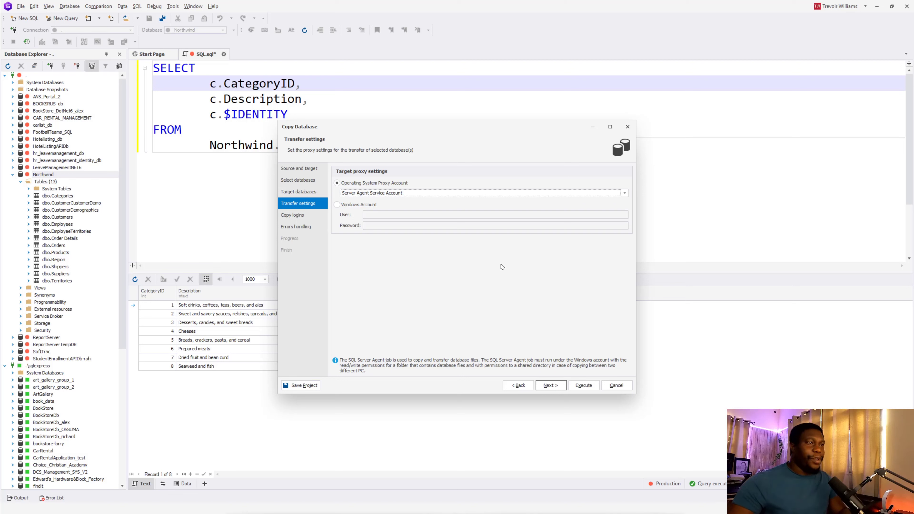
pyautogui.click(616, 385)
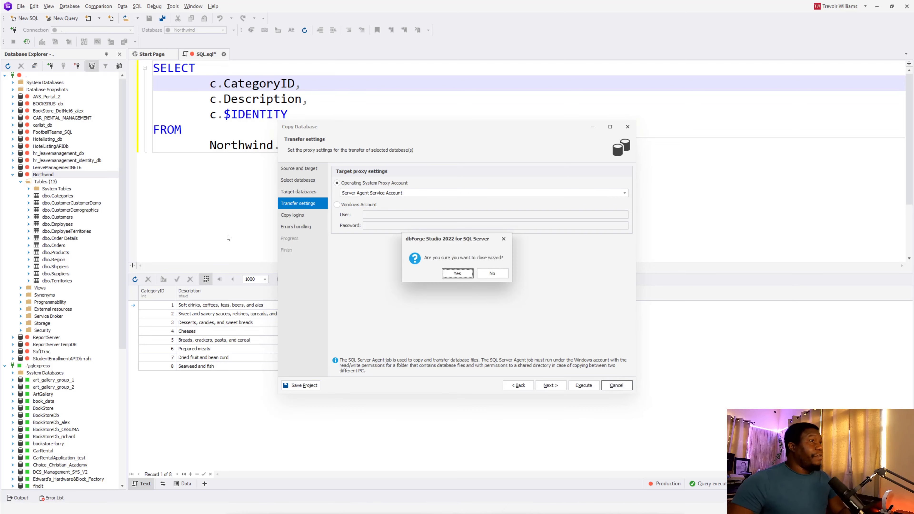
pyautogui.click(471, 274)
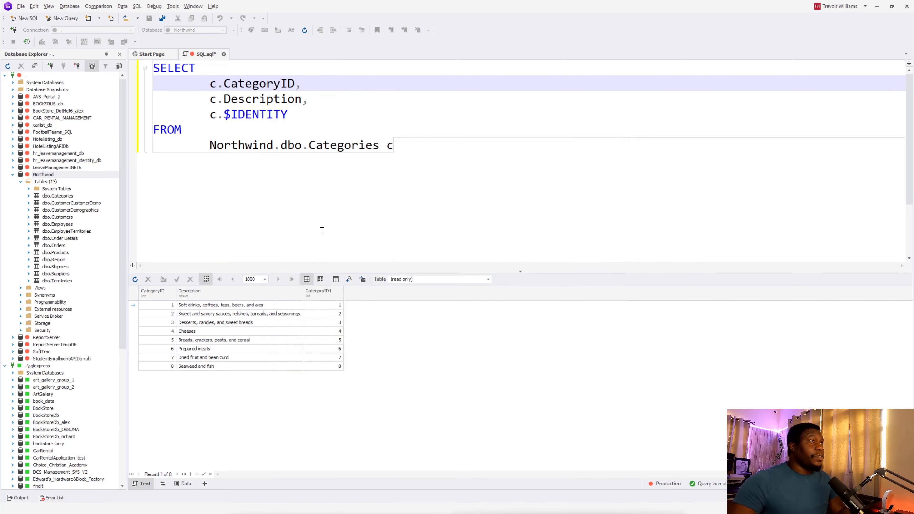
# Start a data comparison with Northwind as the source and the Northwind database on .\sqlexpress as the target
pyautogui.rightClick(43, 176)
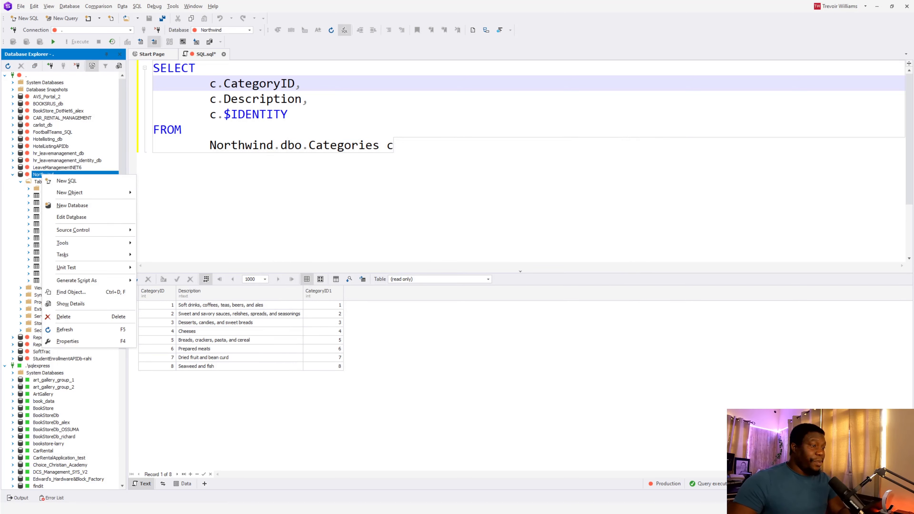
pyautogui.press('Escape')
pyautogui.rightClick(56, 176)
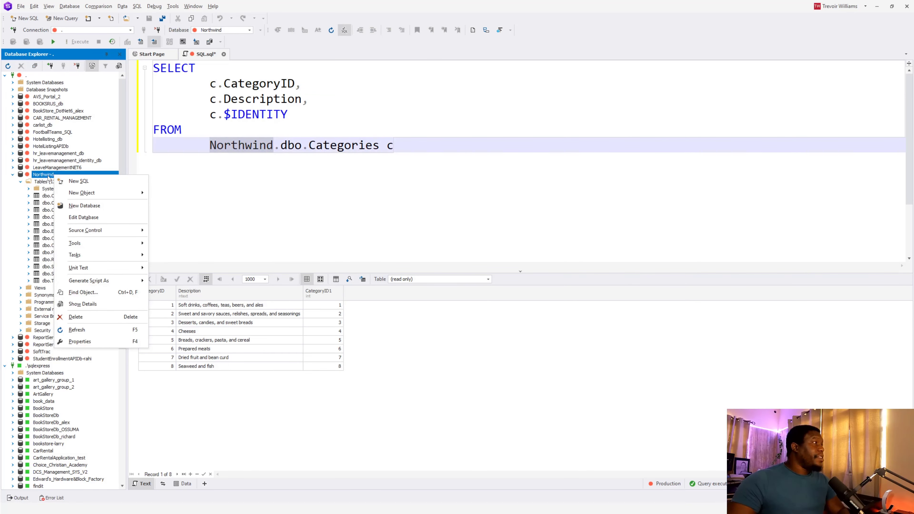
pyautogui.moveTo(97, 245)
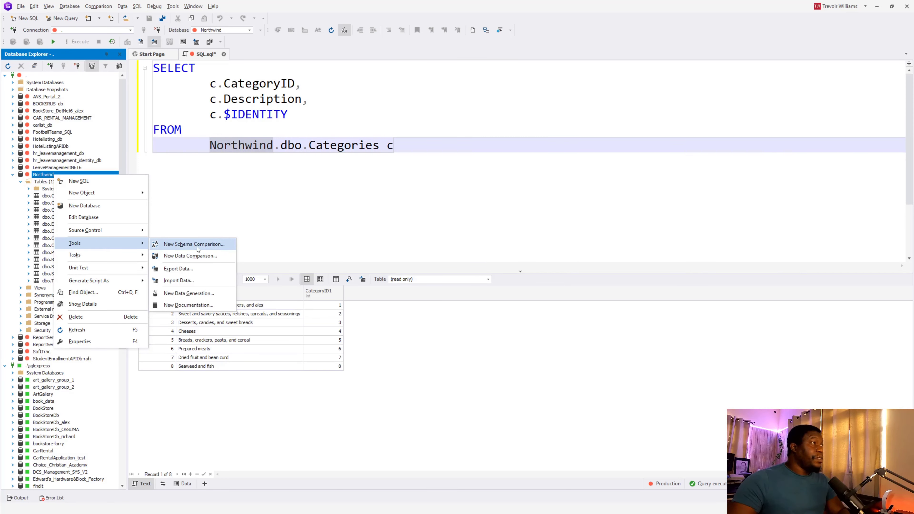
pyautogui.click(180, 257)
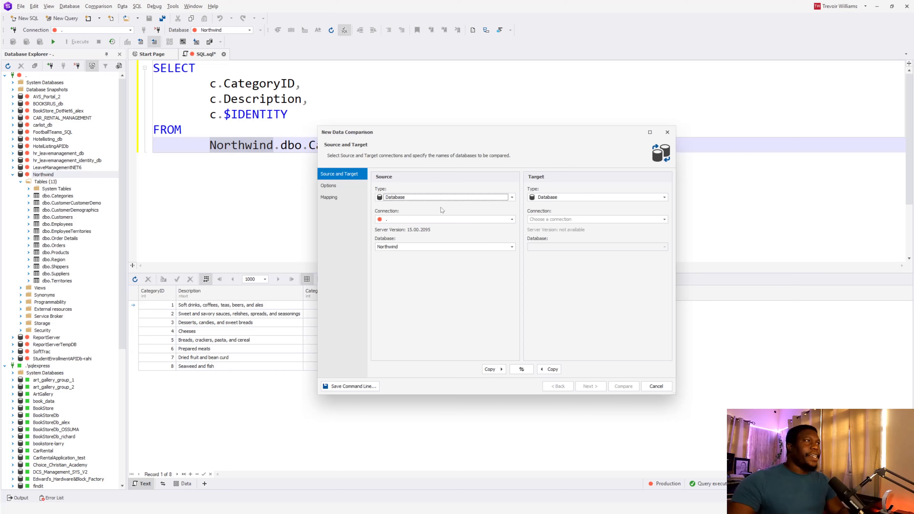
pyautogui.click(565, 220)
pyautogui.click(541, 249)
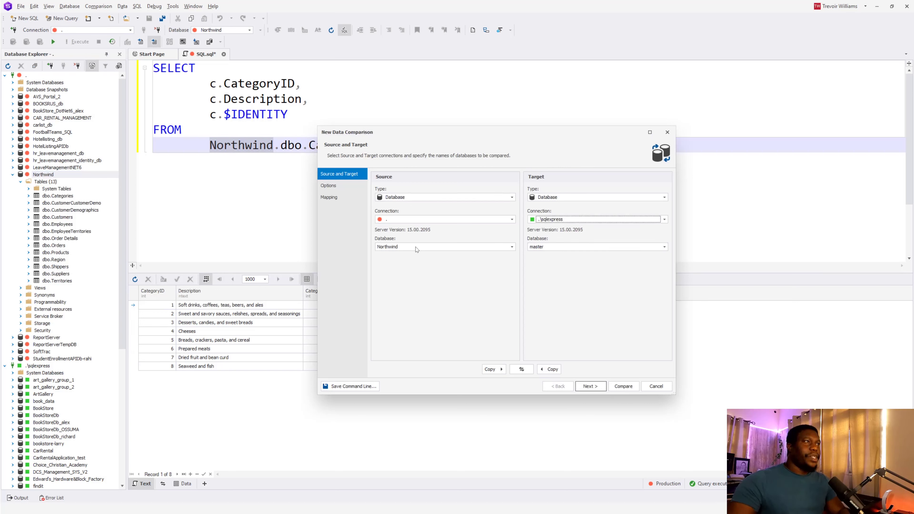
pyautogui.click(531, 250)
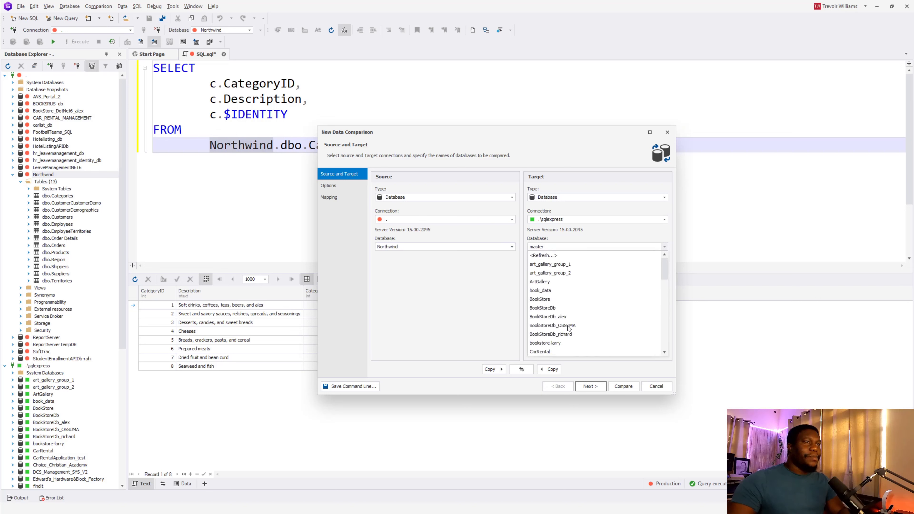
pyautogui.scroll(-5, 568, 324)
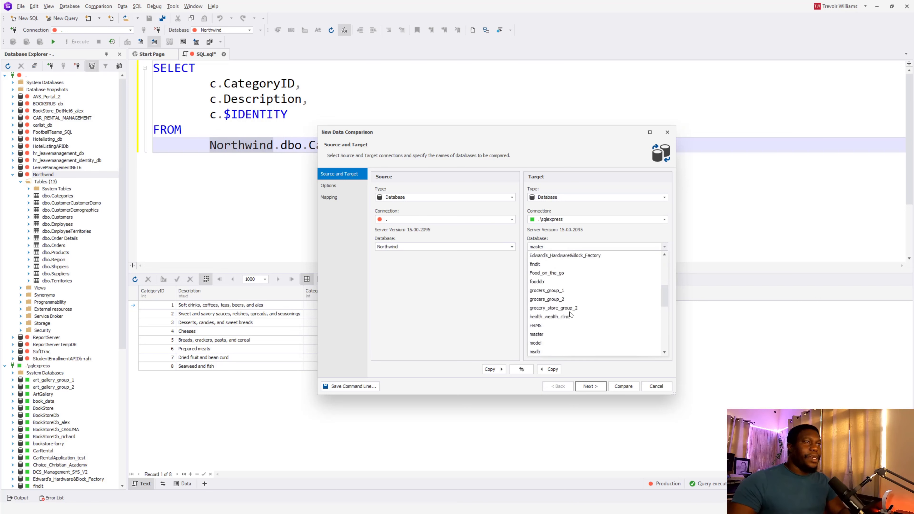
pyautogui.scroll(-2, 570, 315)
pyautogui.click(563, 335)
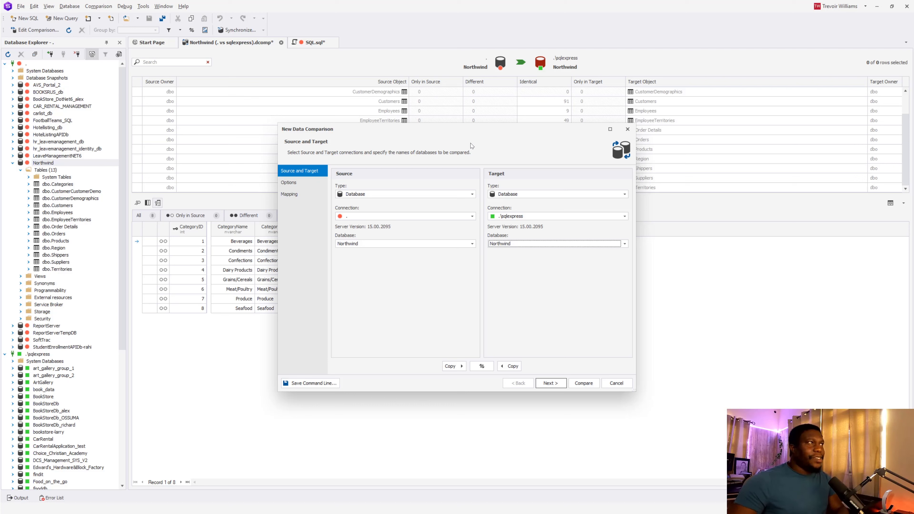
# Examine the auto mapping and comparison options available for the Northwind data comparison
pyautogui.click(289, 182)
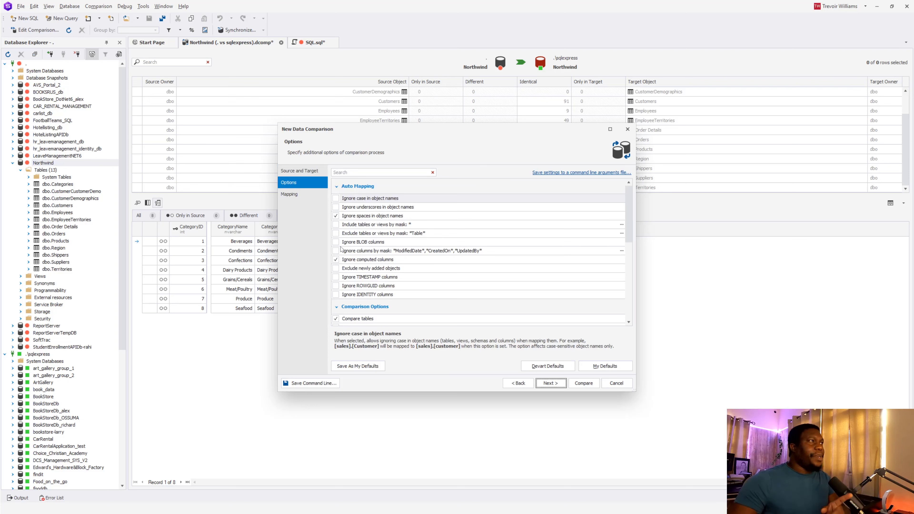
pyautogui.scroll(-3, 507, 225)
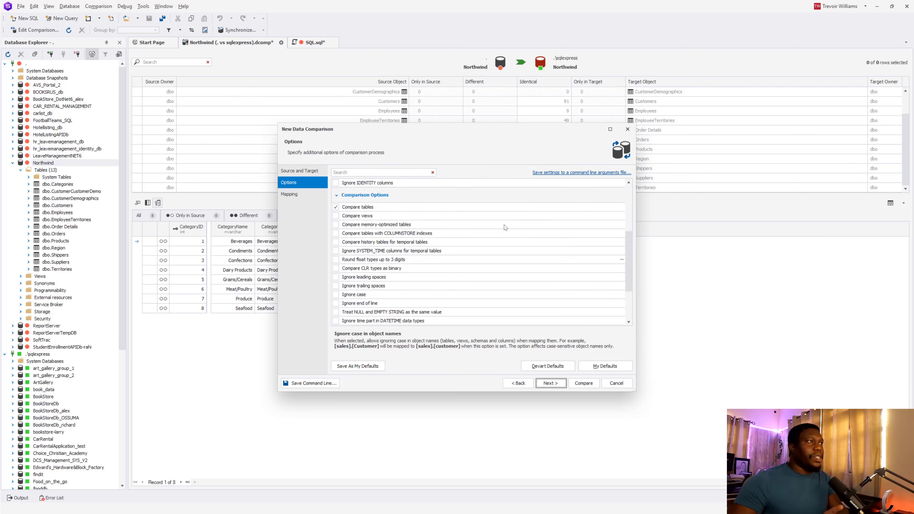
pyautogui.scroll(3, 504, 229)
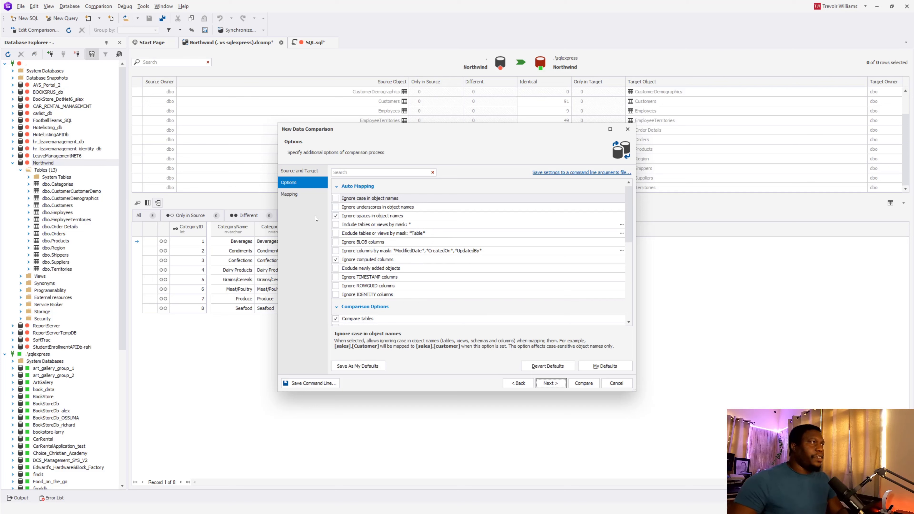
# Check the table mapping and the unmapped objects, and run the Northwind data comparison
pyautogui.click(301, 195)
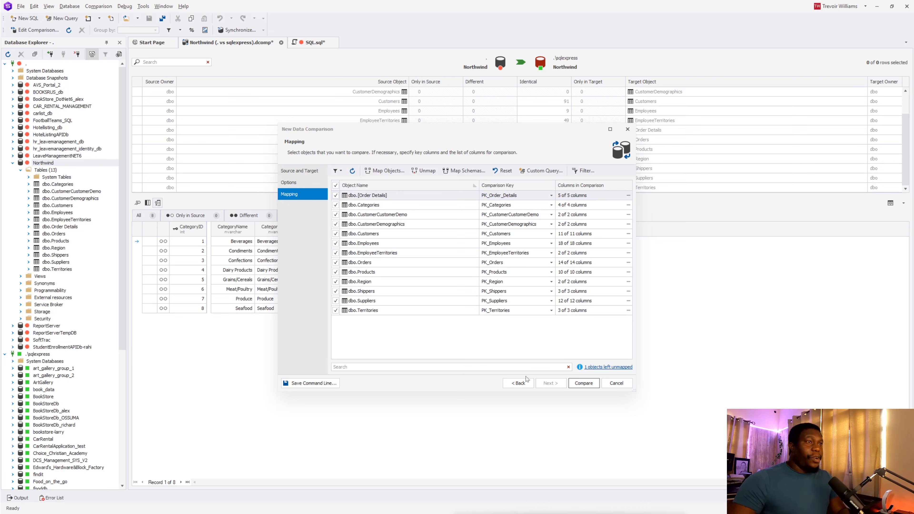
pyautogui.click(597, 367)
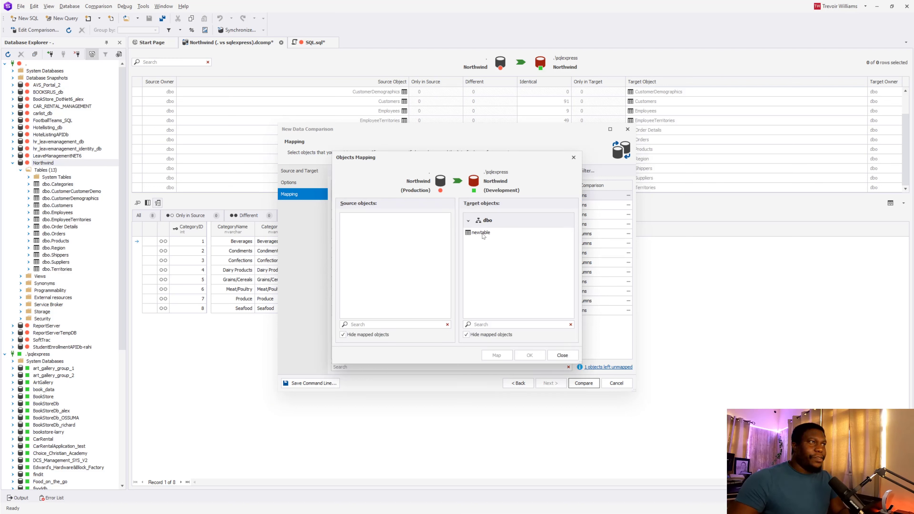
pyautogui.click(550, 354)
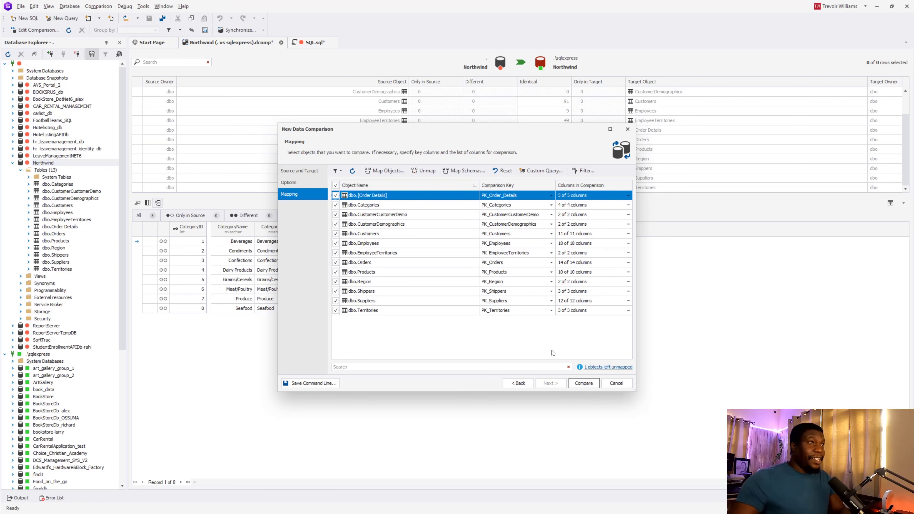
pyautogui.click(576, 385)
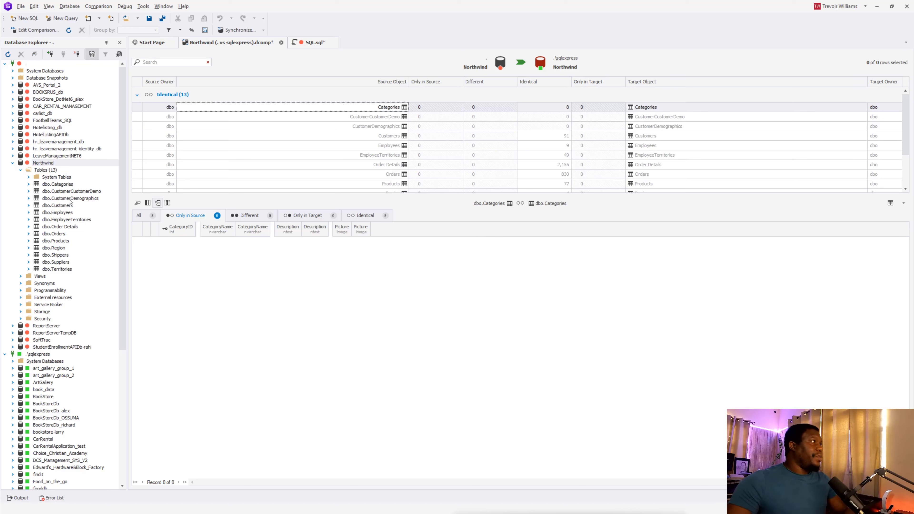
# Inspect the comparison results for individual tables such as EmployeeTerritories and Categories
pyautogui.click(346, 116)
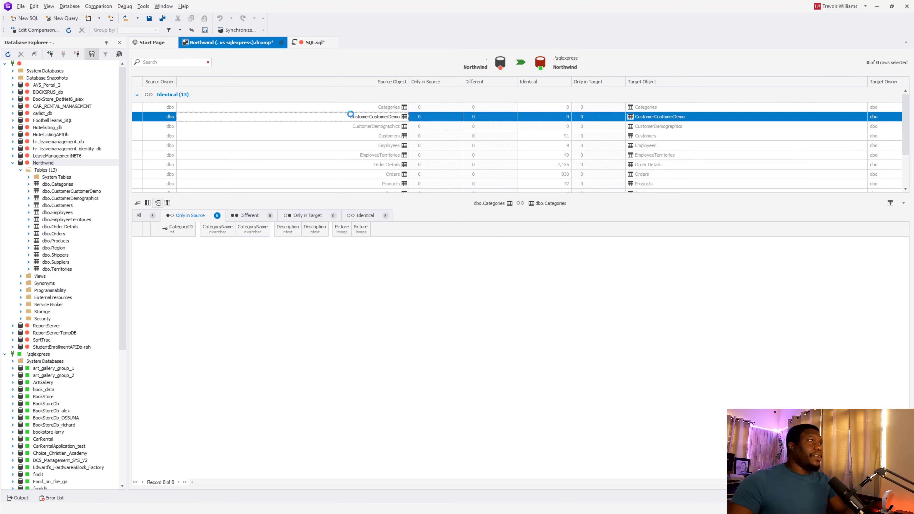
pyautogui.click(373, 126)
pyautogui.click(375, 139)
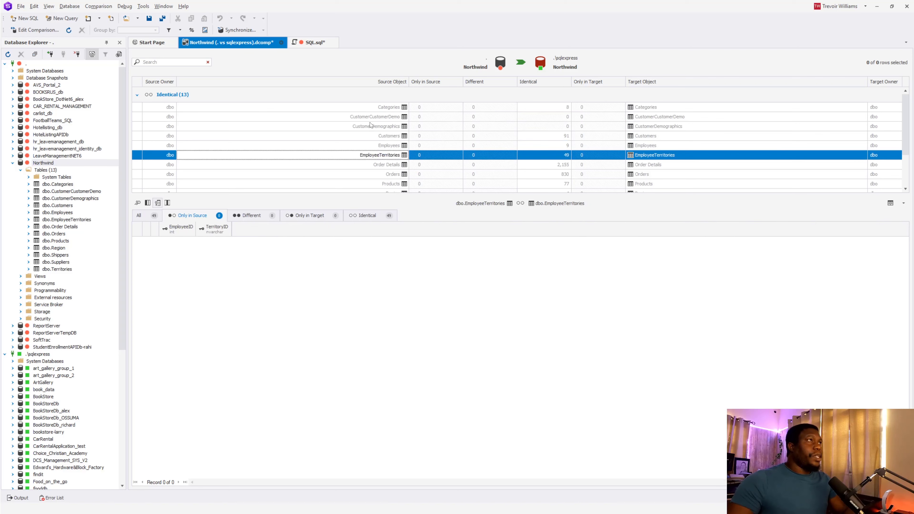
pyautogui.click(382, 108)
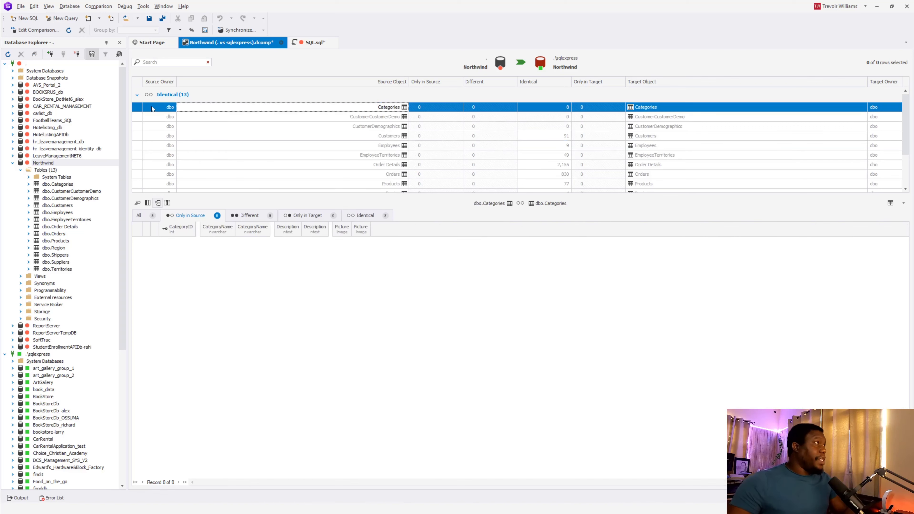
pyautogui.click(60, 185)
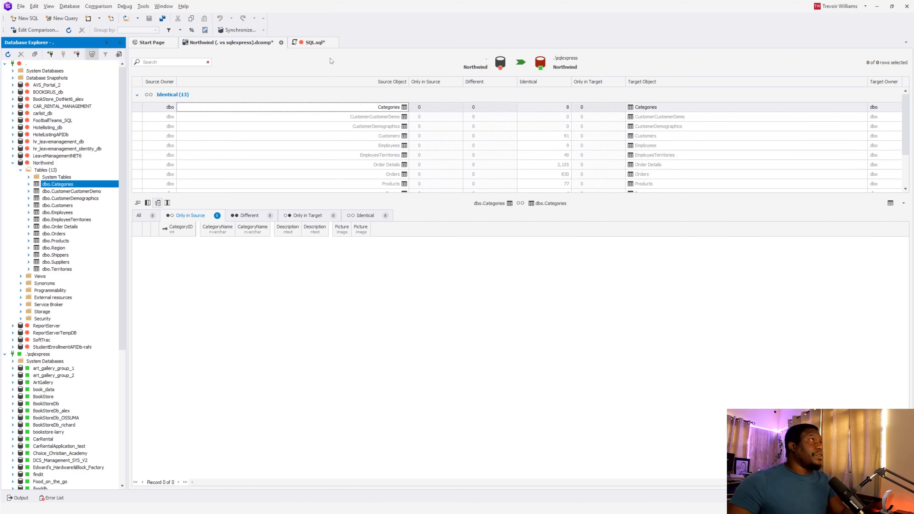
# Replace the query in SQL.sql with a full auto-generated INSERT INTO Categories statement covering CategoryName, Description and Picture
pyautogui.click(309, 42)
pyautogui.moveTo(526, 208); pyautogui.dragTo(160, 68)
pyautogui.press('Delete')
pyautogui.write('insert int')
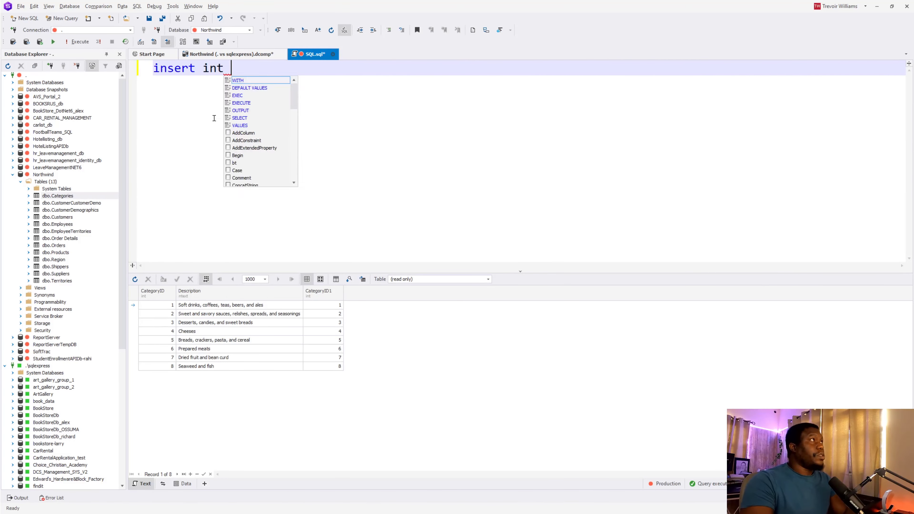
pyautogui.press('Escape')
pyautogui.write('o')
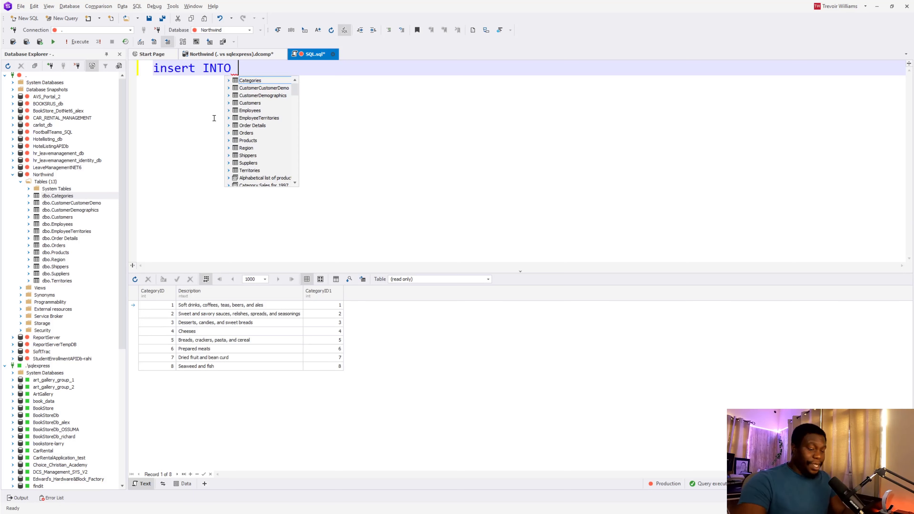
pyautogui.press('Down')
pyautogui.press('Return')
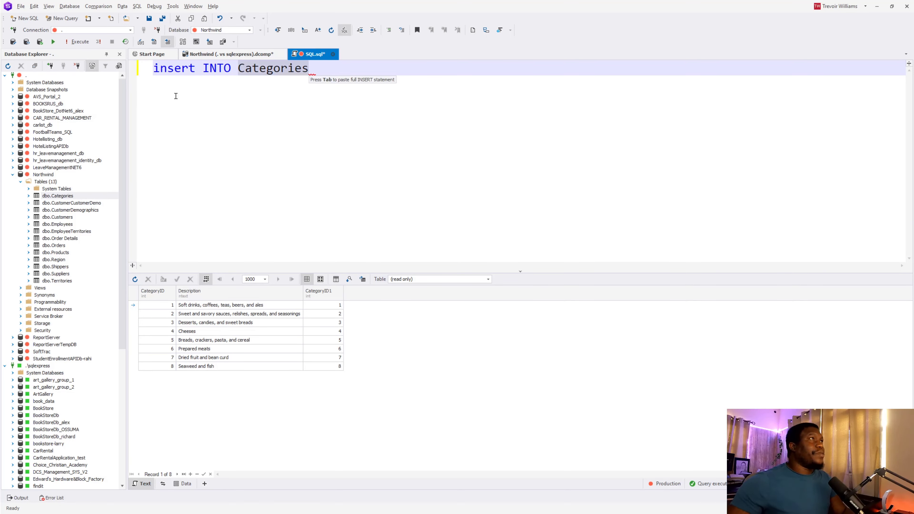
pyautogui.press('Tab')
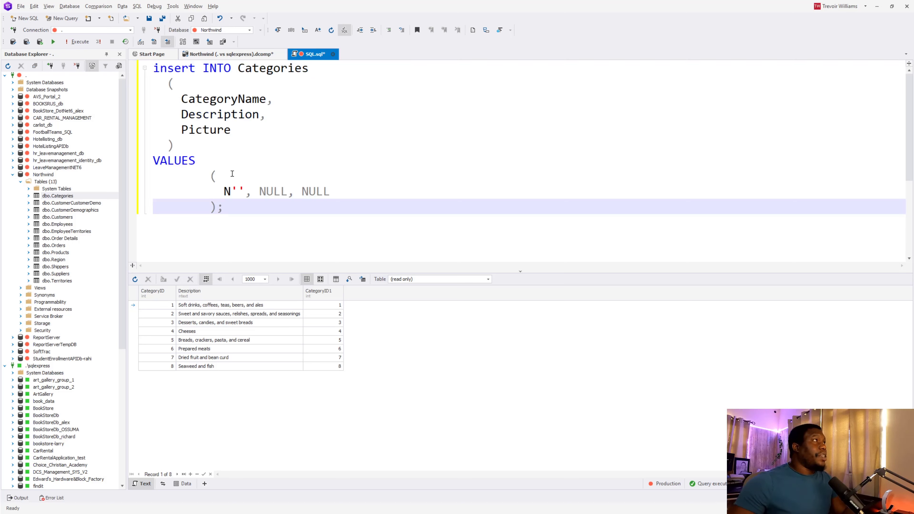
# Set the inserted CategoryName to 'New Category' and the Description to 'Test', and execute the INSERT statement
pyautogui.click(239, 184)
pyautogui.write('New Ca')
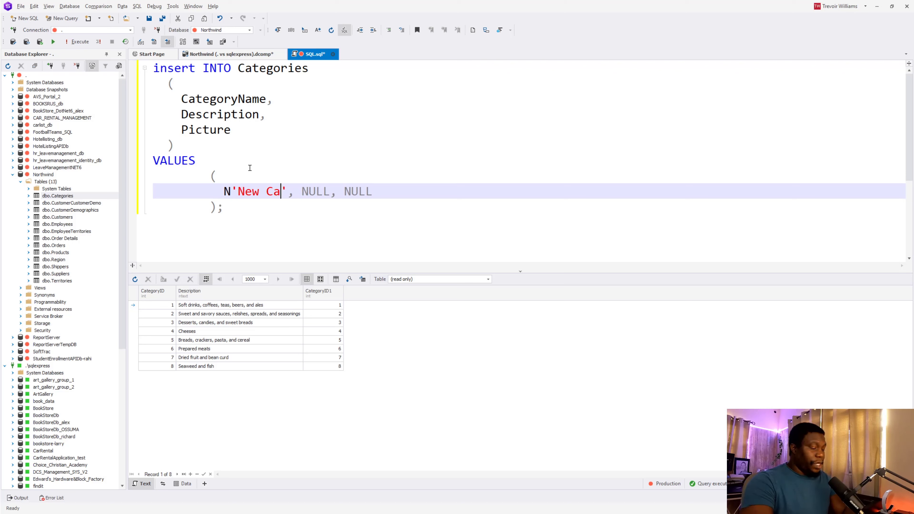
pyautogui.write('tegory')
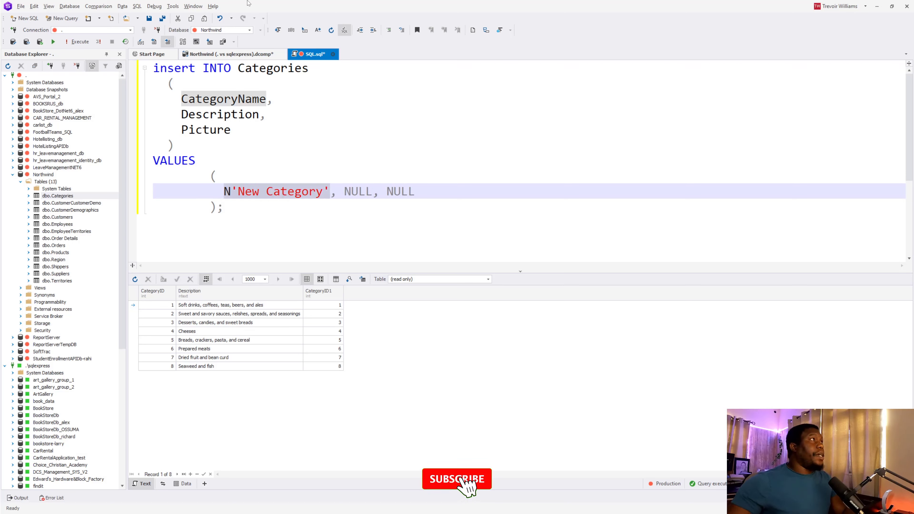
pyautogui.doubleClick(352, 192)
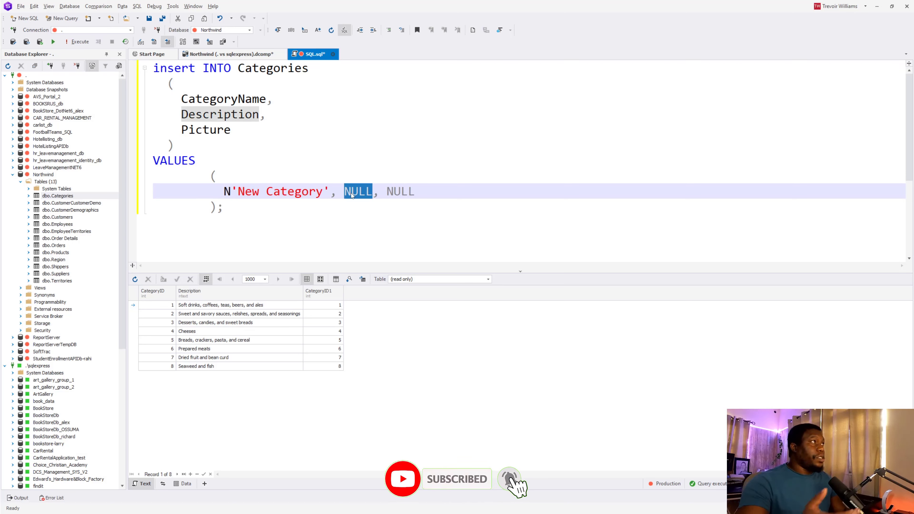
pyautogui.write("''")
pyautogui.press('Down')
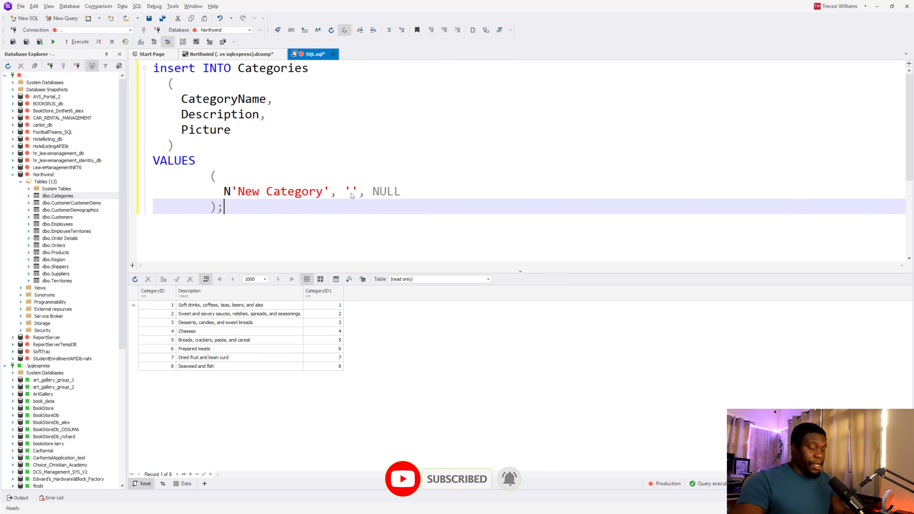
pyautogui.click(350, 193)
pyautogui.write('T')
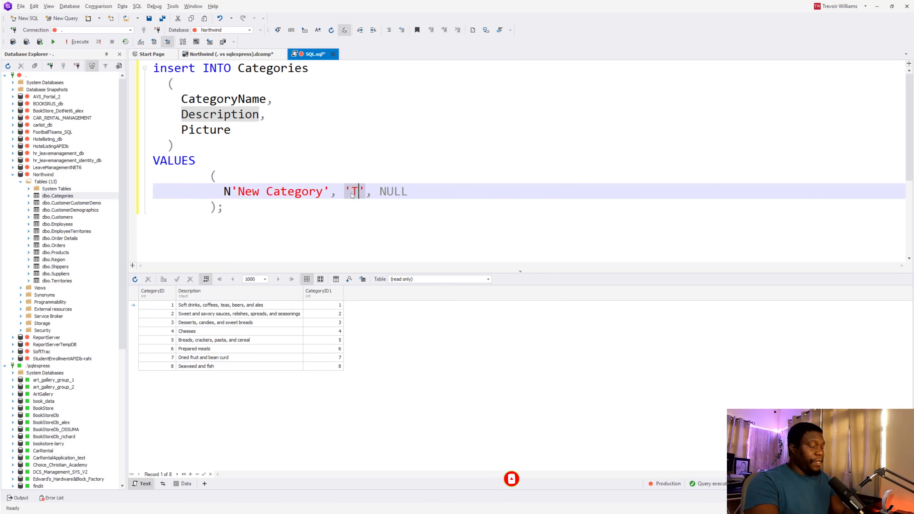
pyautogui.write('est')
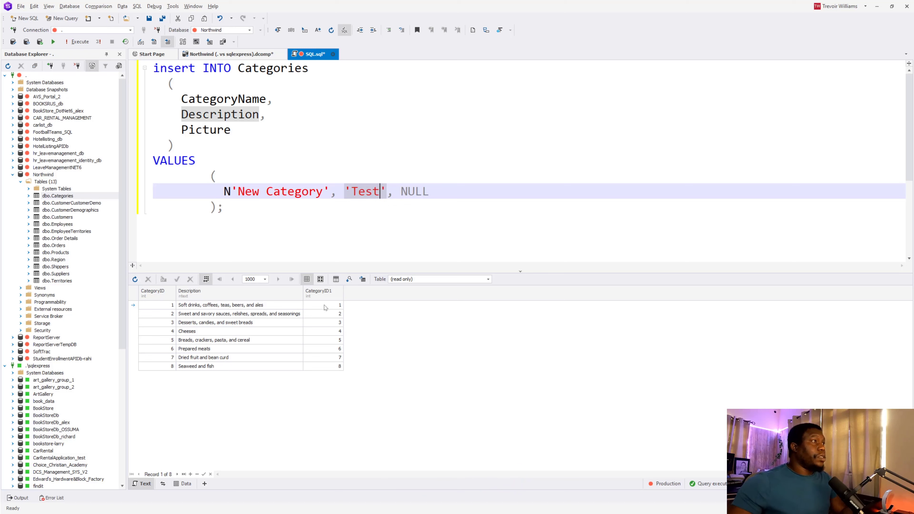
pyautogui.click(312, 226)
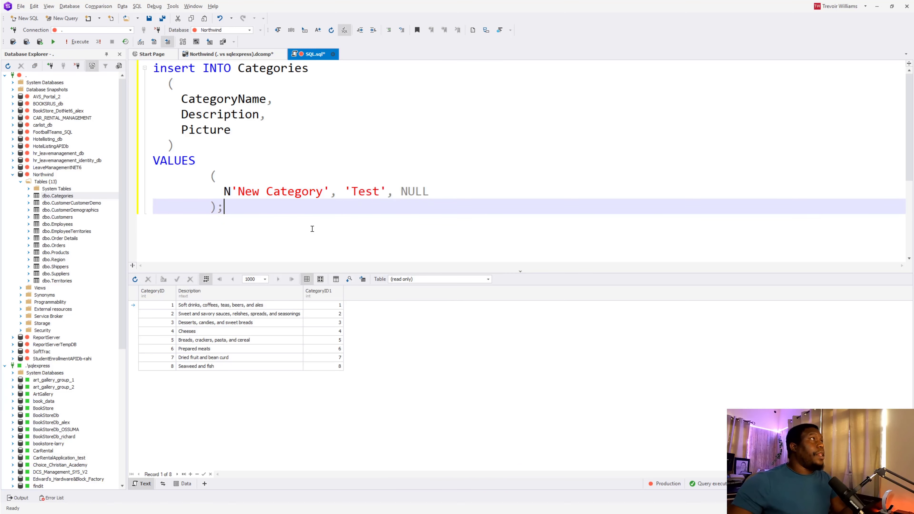
pyautogui.click(66, 44)
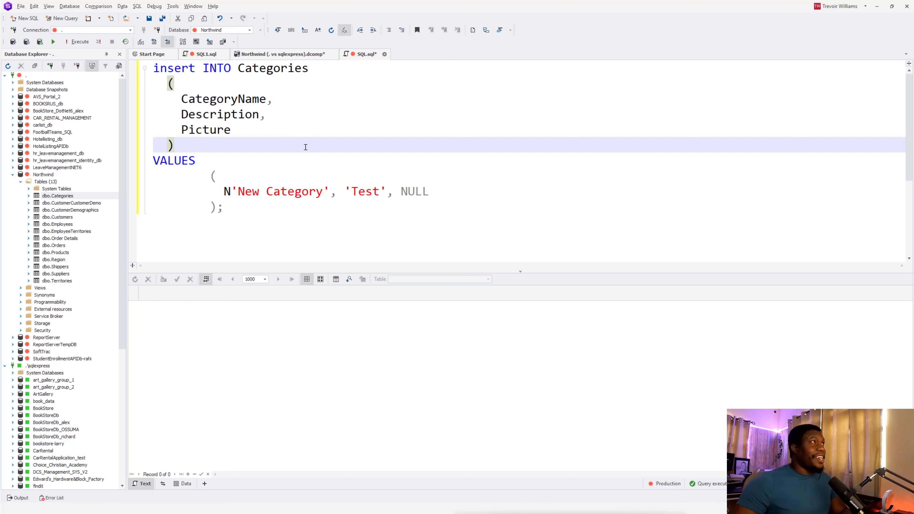
# Review the Categories query results in SQL1.sql and highlight the New Category rows with CategoryID 9 to 12
pyautogui.click(263, 174)
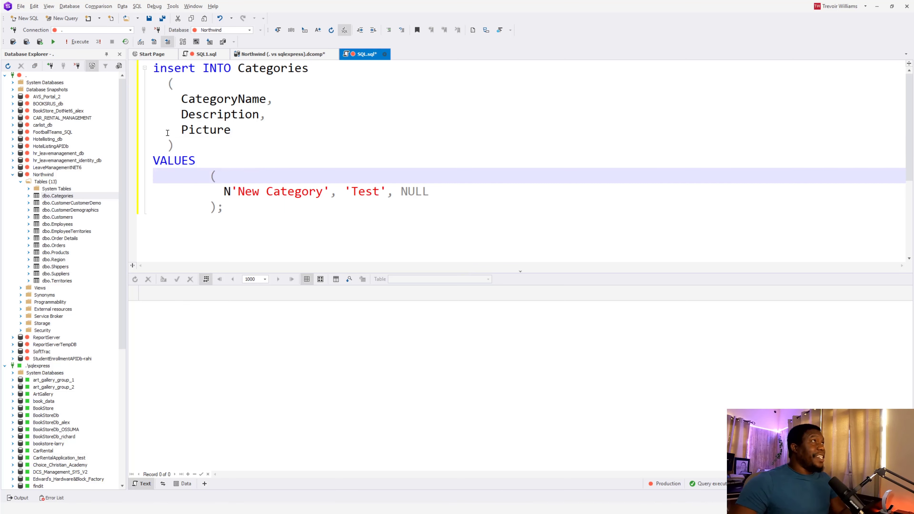
pyautogui.click(290, 54)
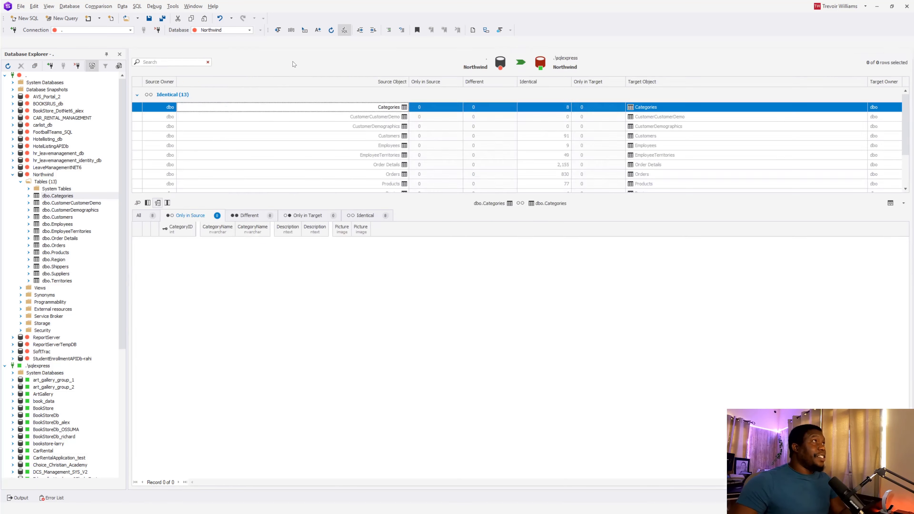
pyautogui.click(207, 54)
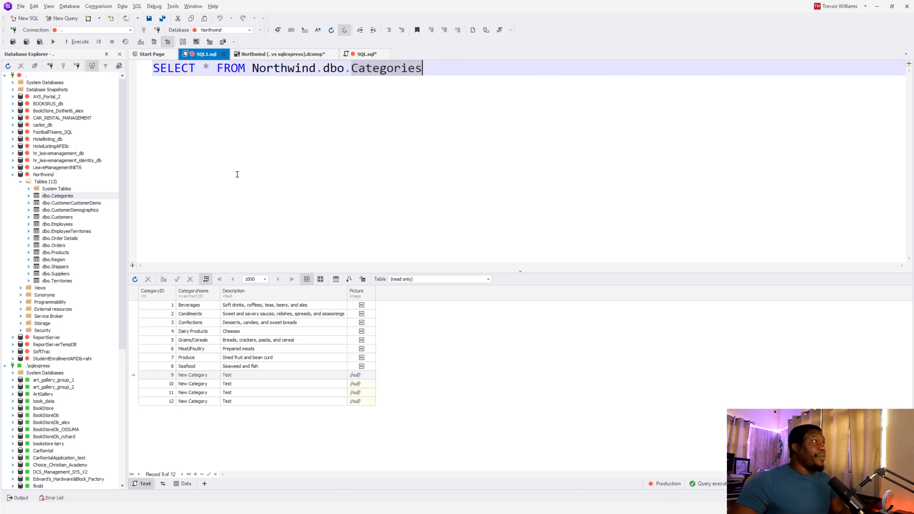
pyautogui.click(171, 376)
pyautogui.keyDown('shift'); pyautogui.click(251, 402); pyautogui.keyUp('shift')
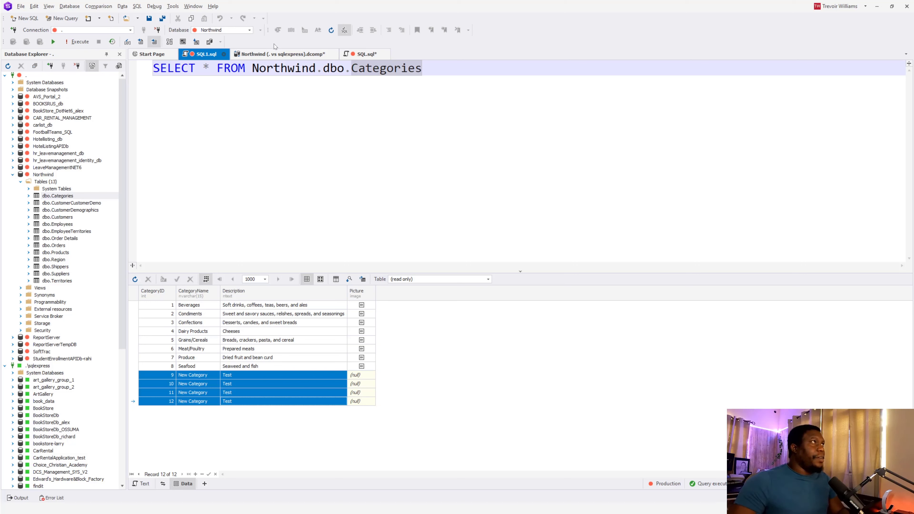
# Look over the INSERT INTO Categories statement in SQL.sql and return to the existing Northwind data comparison
pyautogui.click(367, 53)
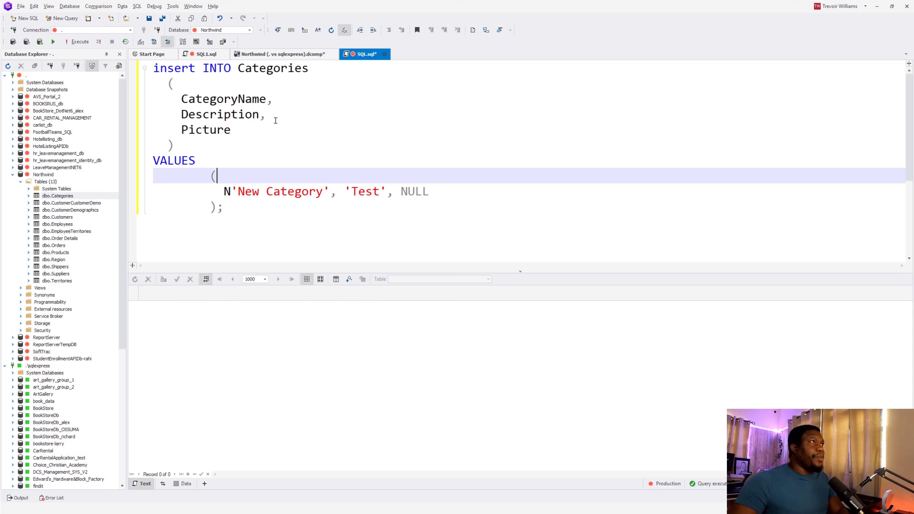
pyautogui.click(260, 158)
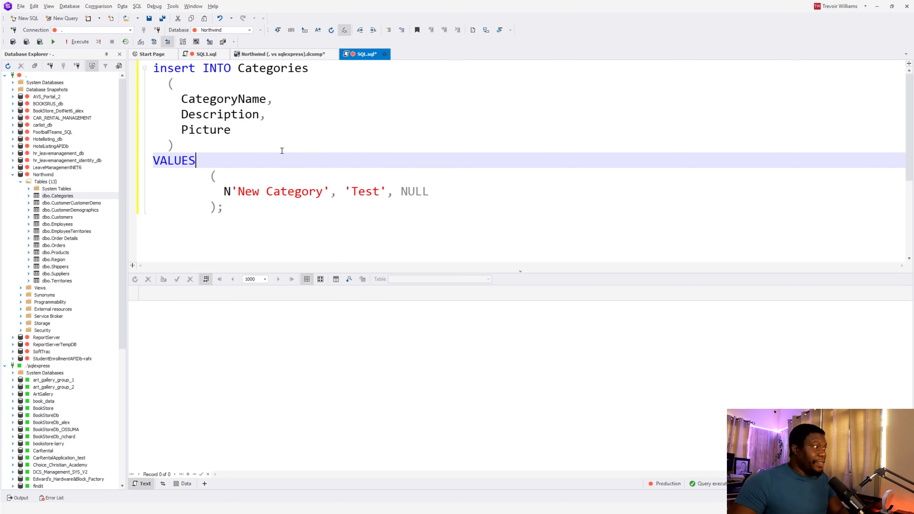
pyautogui.click(268, 54)
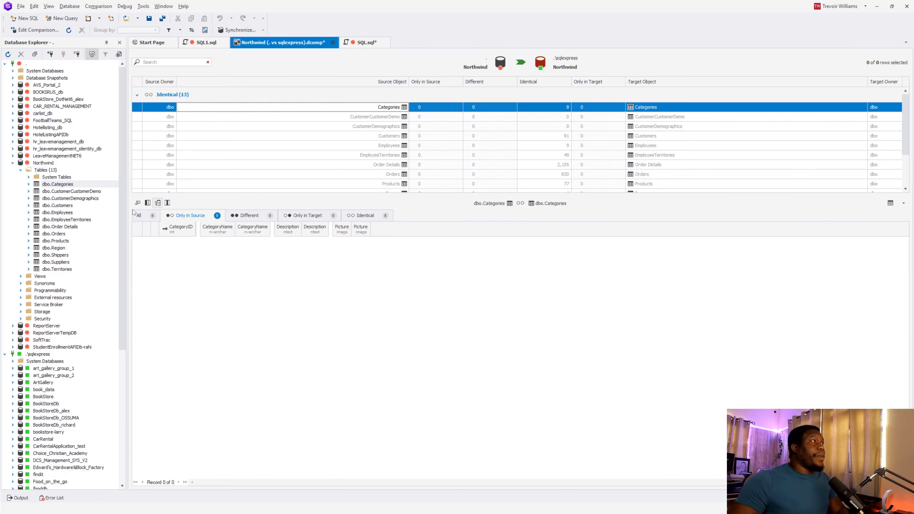
# Run a new data comparison with the local Northwind database as source and Northwind on .\sqlexpress as target
pyautogui.rightClick(69, 185)
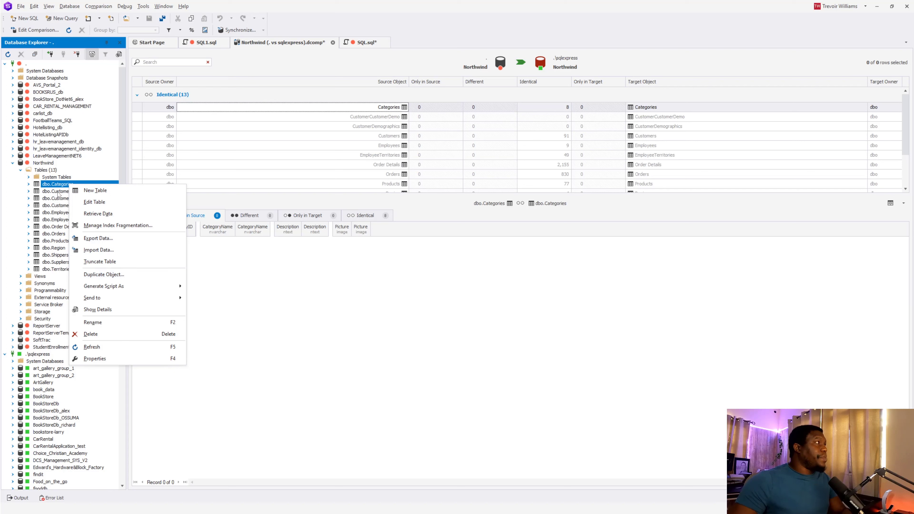
pyautogui.rightClick(49, 164)
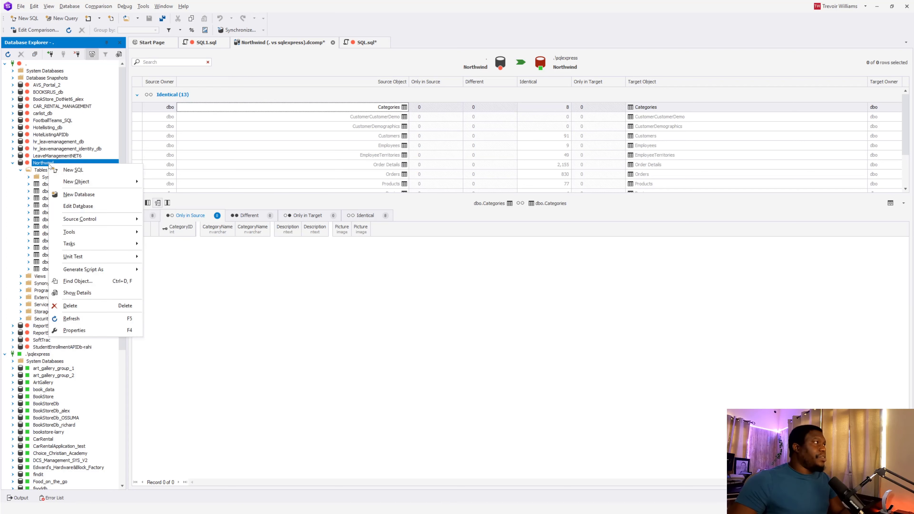
pyautogui.moveTo(92, 232)
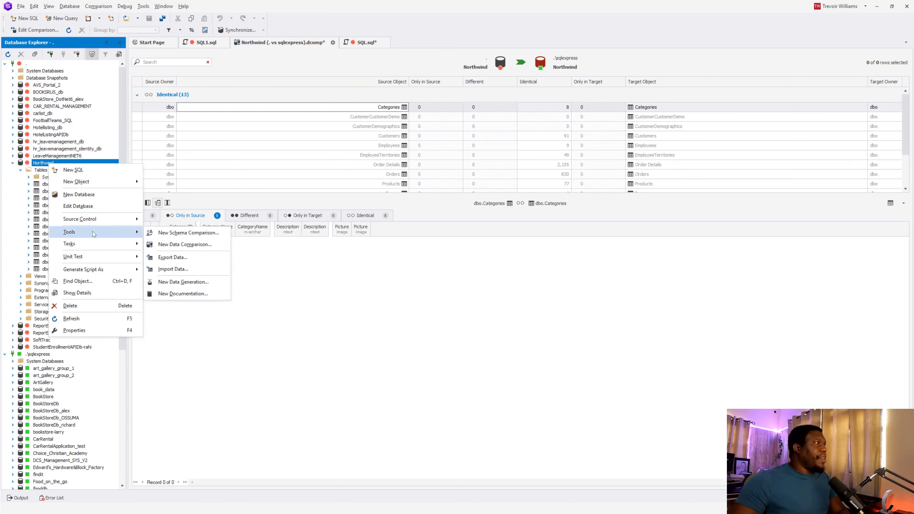
pyautogui.click(193, 244)
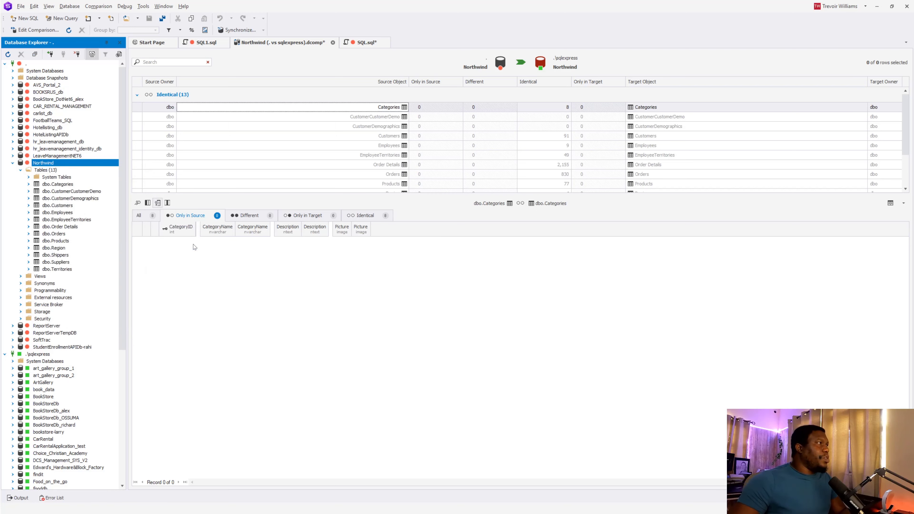
pyautogui.click(528, 218)
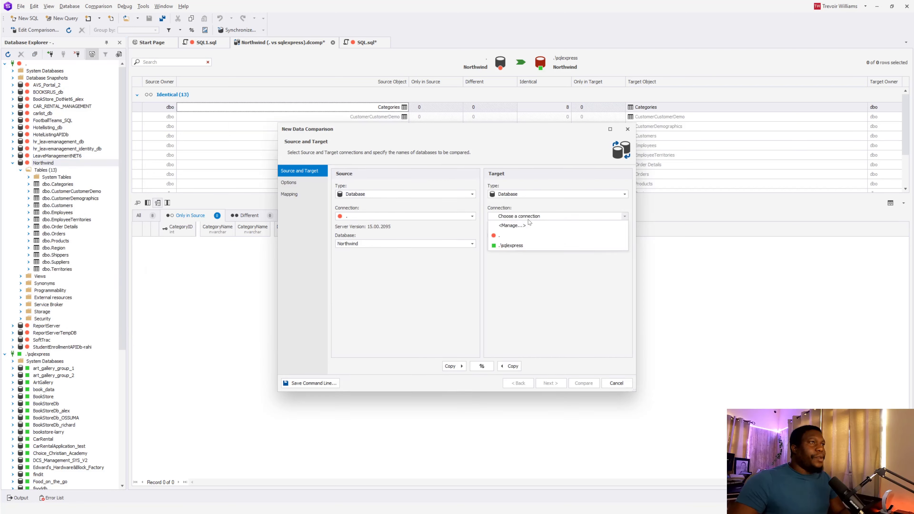
pyautogui.click(523, 246)
pyautogui.click(514, 246)
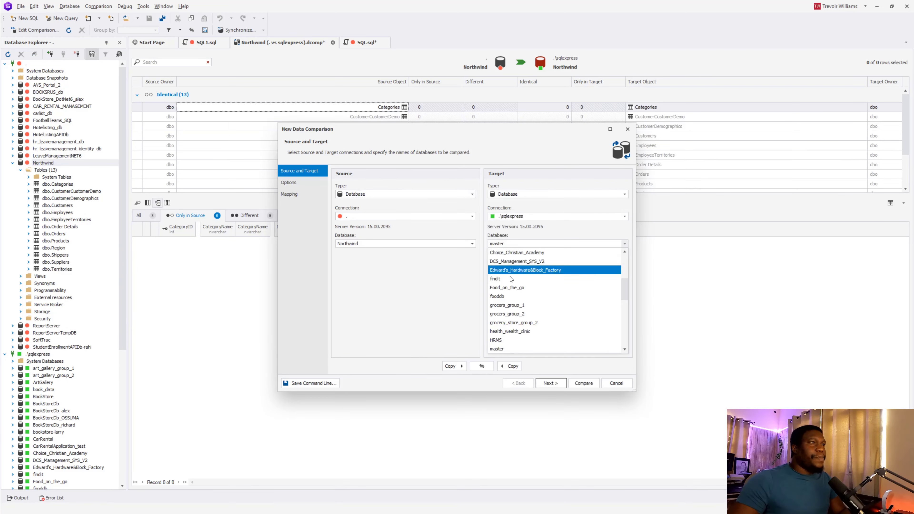
pyautogui.scroll(-5, 515, 341)
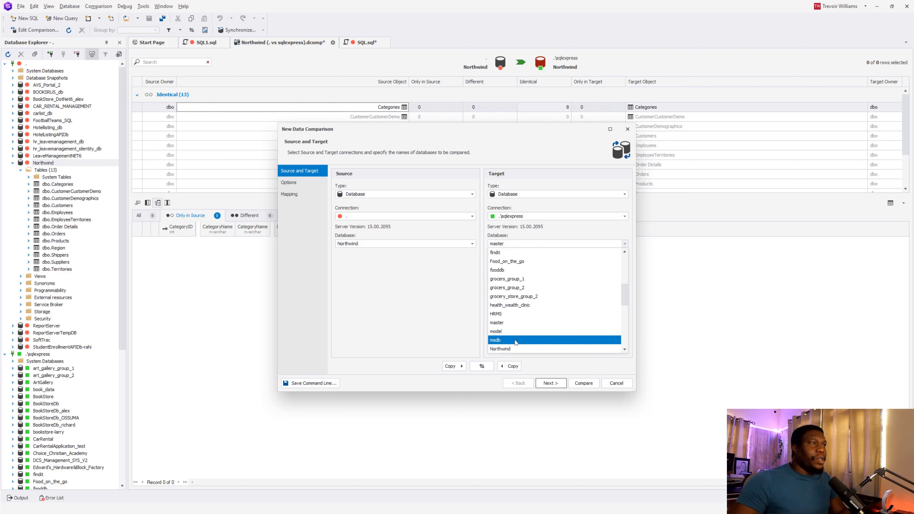
pyautogui.click(515, 320)
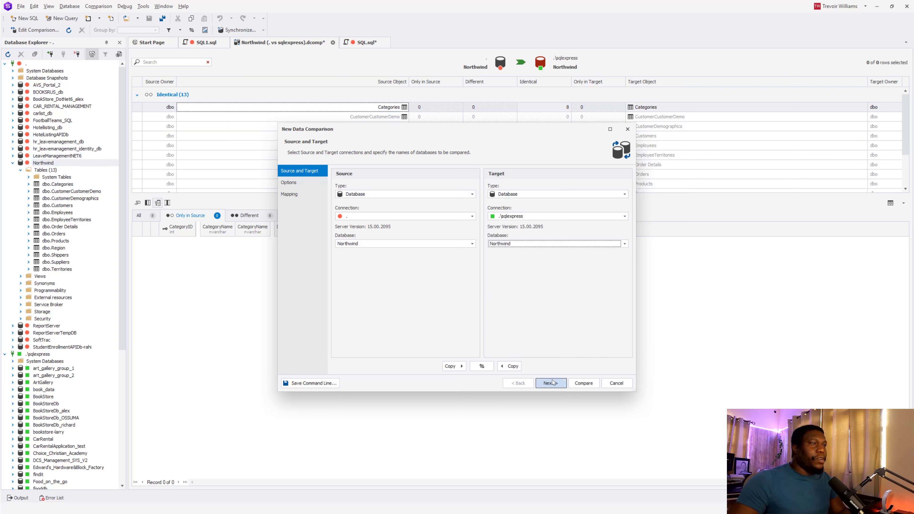
pyautogui.click(583, 382)
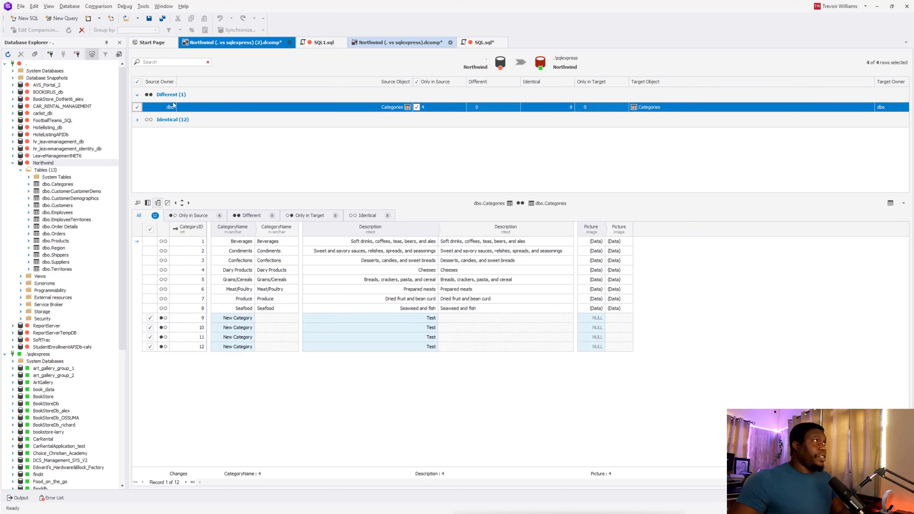
# Inspect the new comparison's Identical group and the row differences for the Categories table
pyautogui.click(137, 121)
pyautogui.click(137, 121)
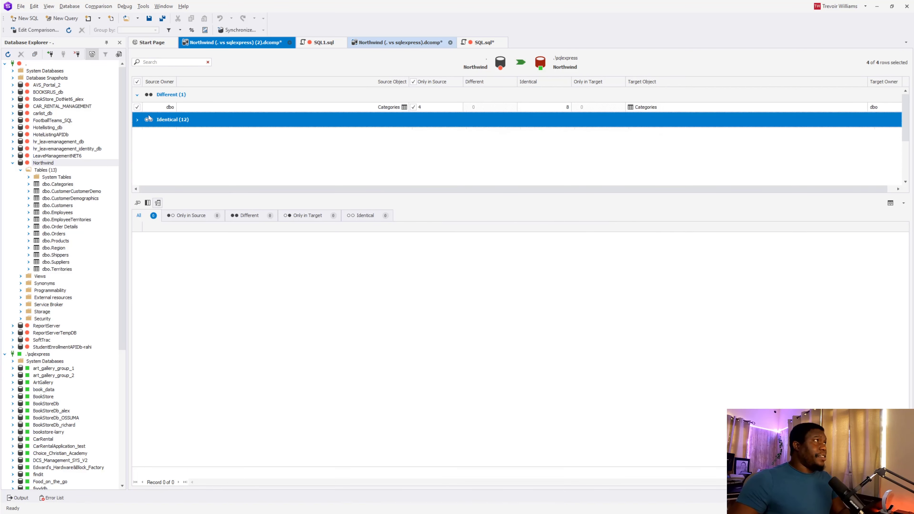
pyautogui.click(297, 107)
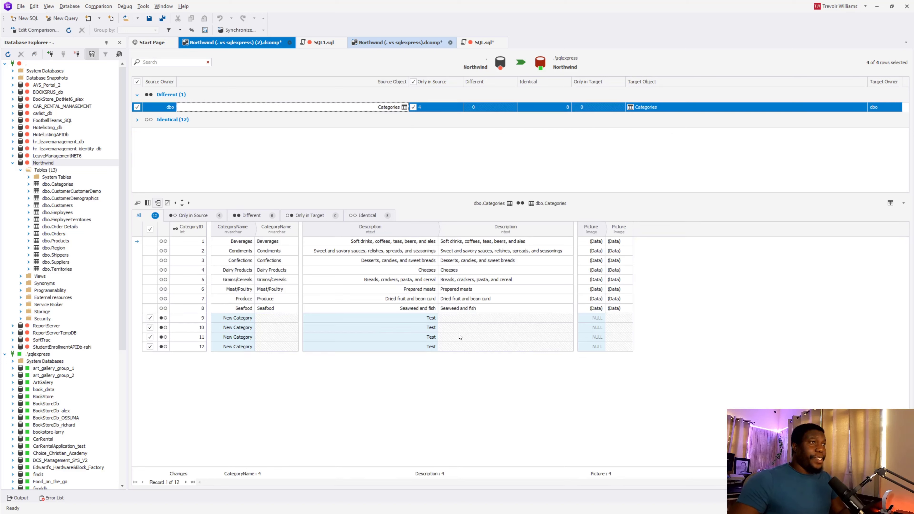
# Generate the data synchronization script for Categories in the internal editor, keeping the default options and no additional scripts
pyautogui.click(519, 69)
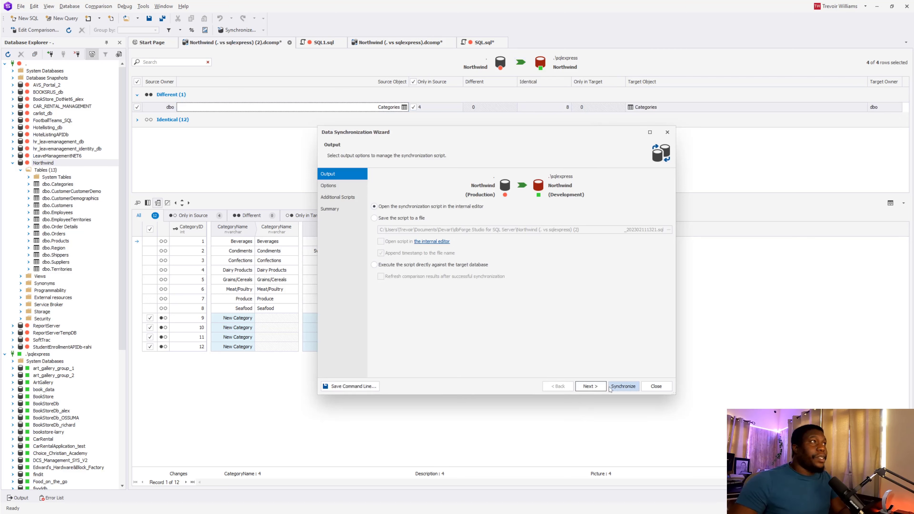
pyautogui.click(597, 387)
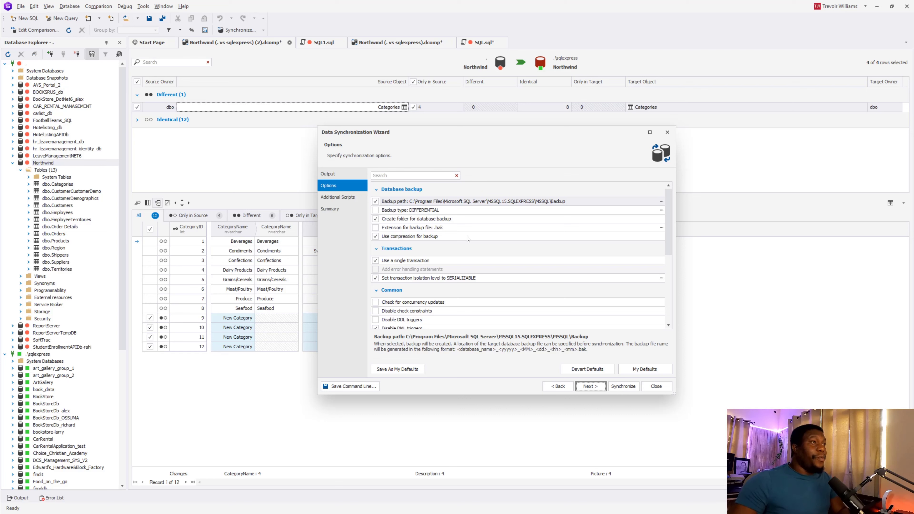
pyautogui.click(585, 386)
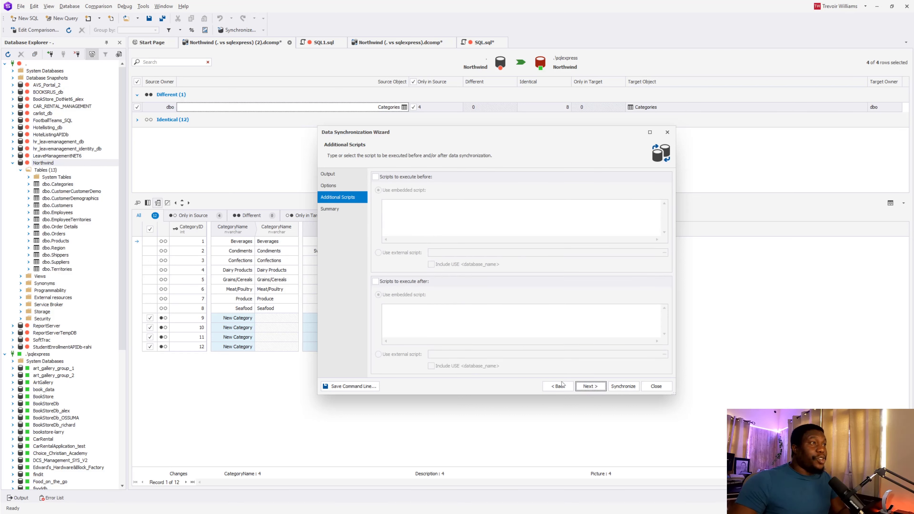
pyautogui.click(591, 386)
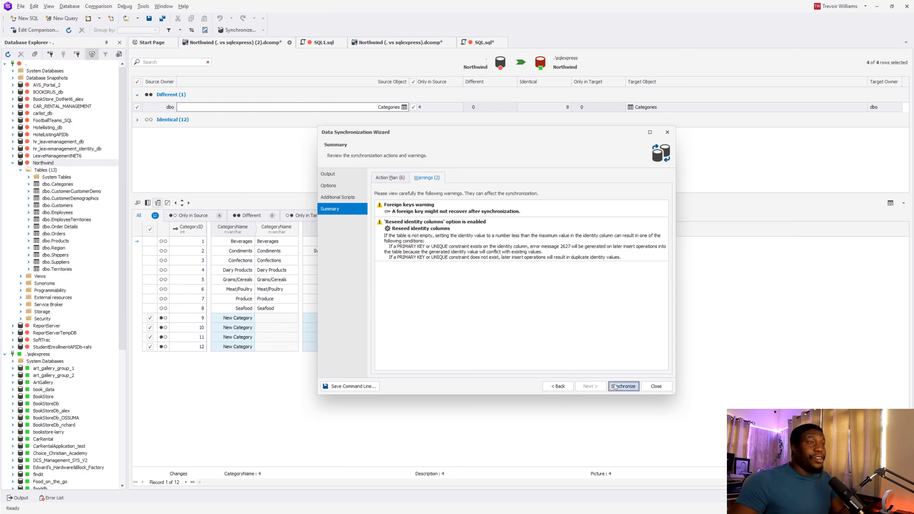
pyautogui.click(623, 386)
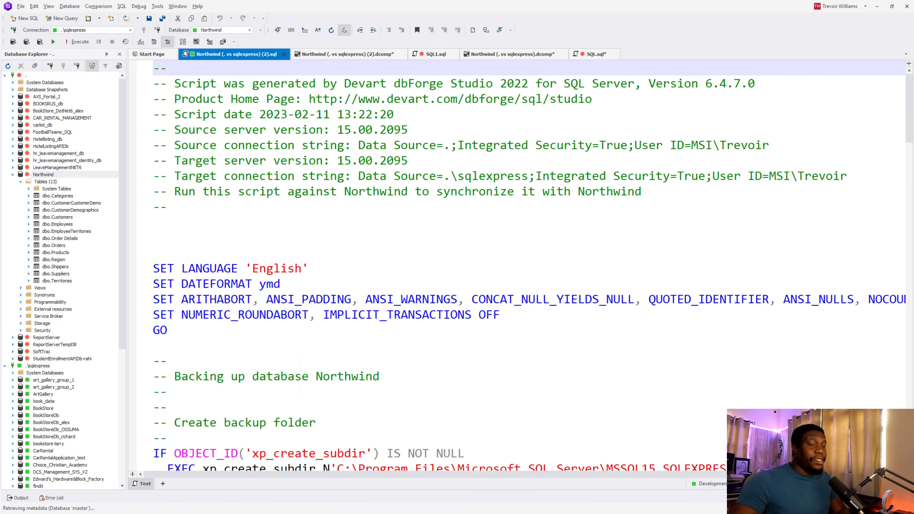
# Review the generated synchronization script, including its backup, Categories INSERT, identity reseed, constraint and commit sections
pyautogui.click(345, 54)
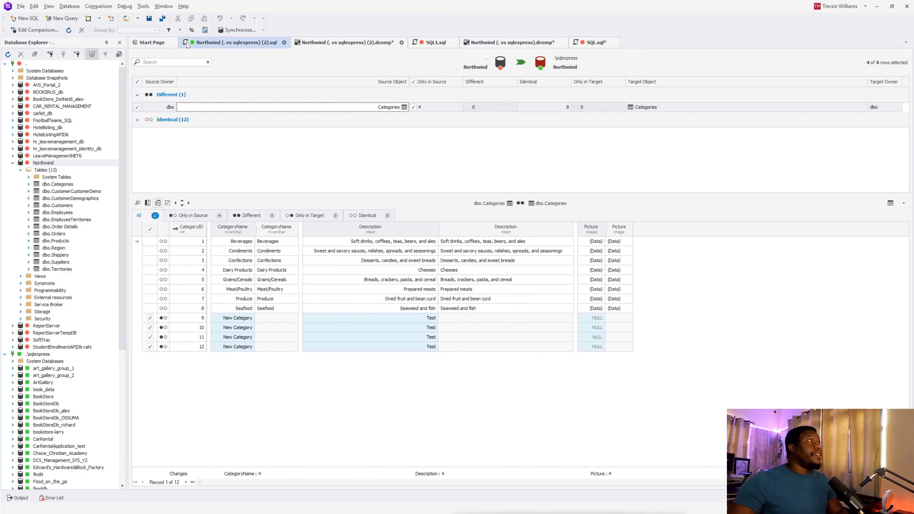
pyautogui.click(233, 43)
pyautogui.scroll(-8, 357, 134)
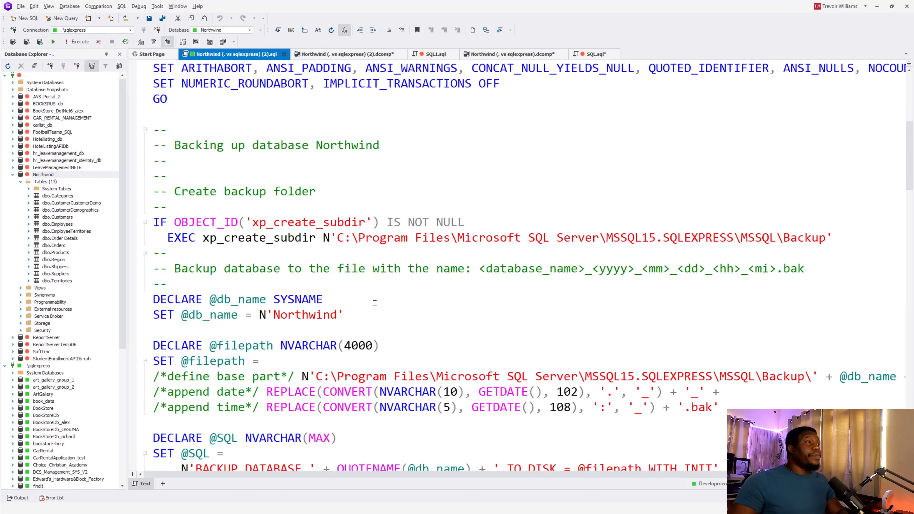
pyautogui.scroll(-3, 373, 362)
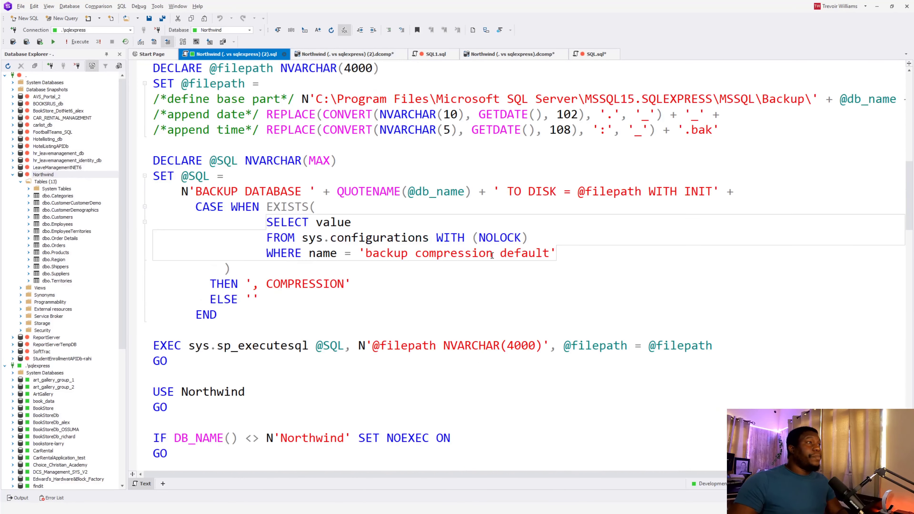
pyautogui.scroll(-15, 492, 255)
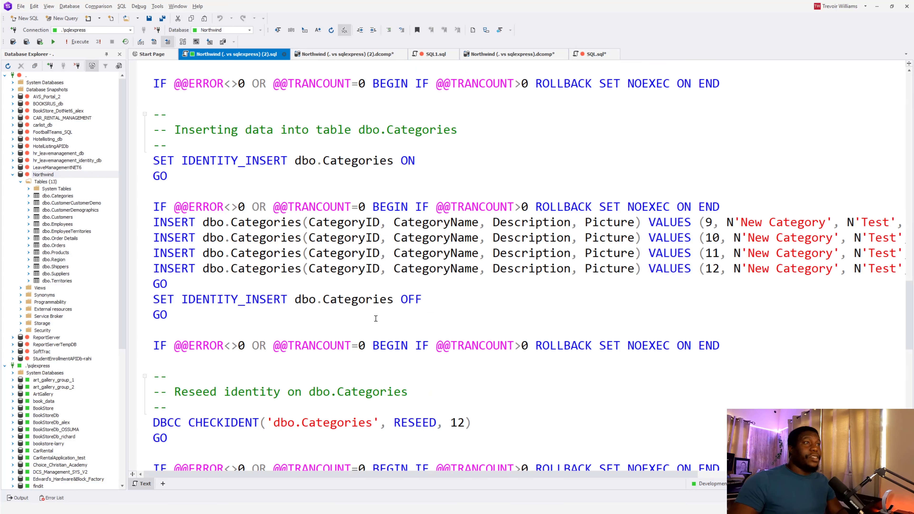
pyautogui.scroll(-13, 382, 323)
pyautogui.scroll(7, 423, 322)
pyautogui.click(416, 331)
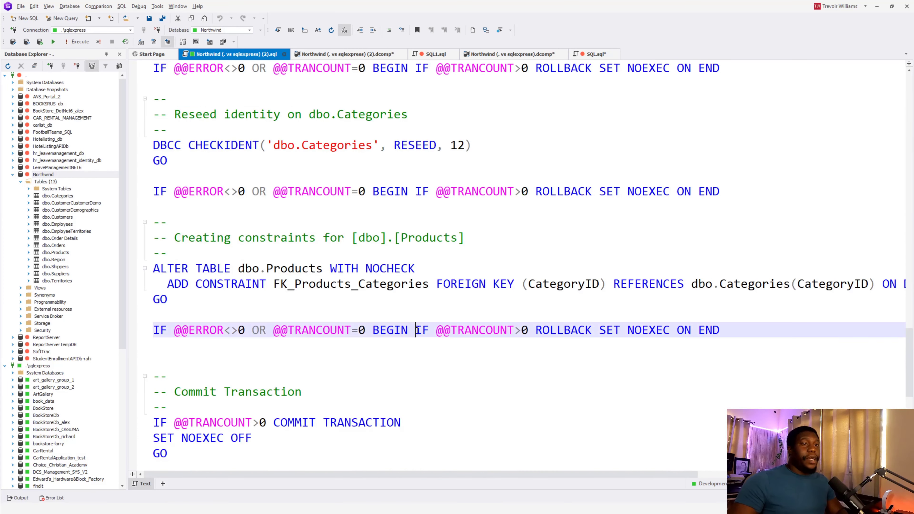
pyautogui.scroll(20, 426, 312)
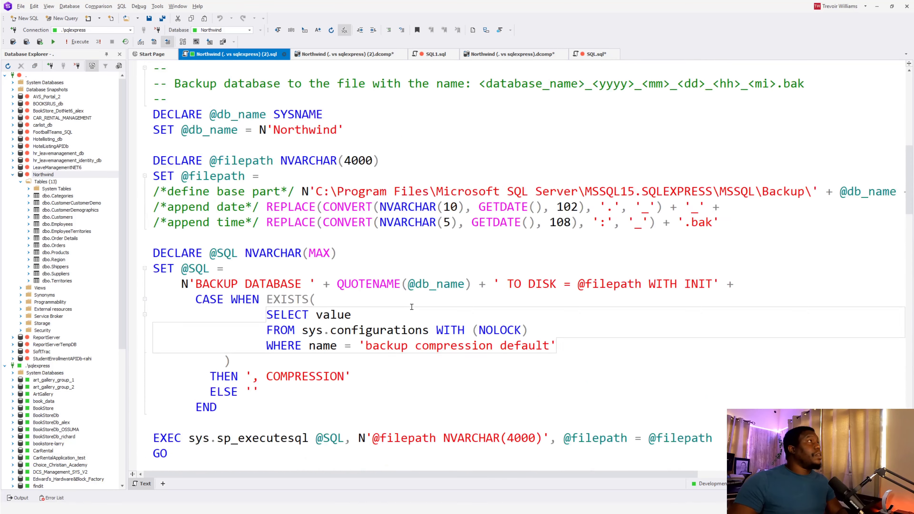
# Execute the whole synchronization script against the Northwind database on .\sqlexpress
pyautogui.click(372, 241)
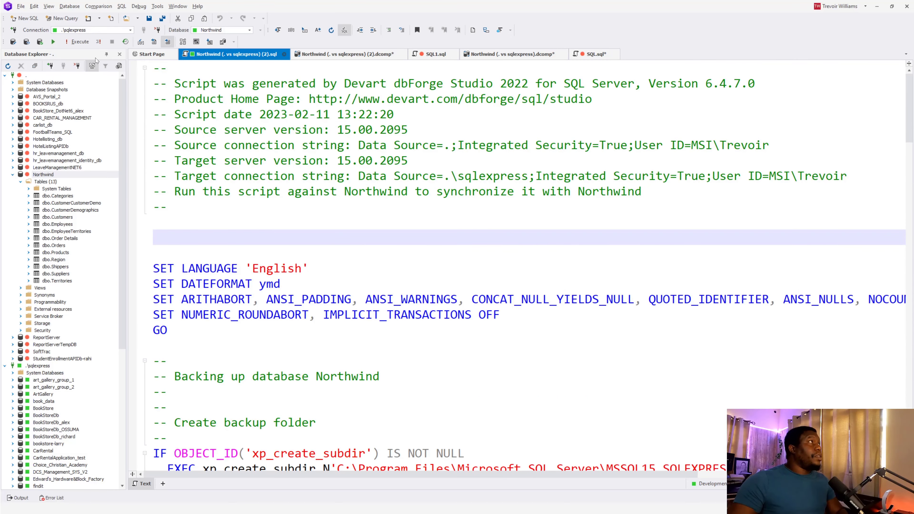
pyautogui.click(76, 41)
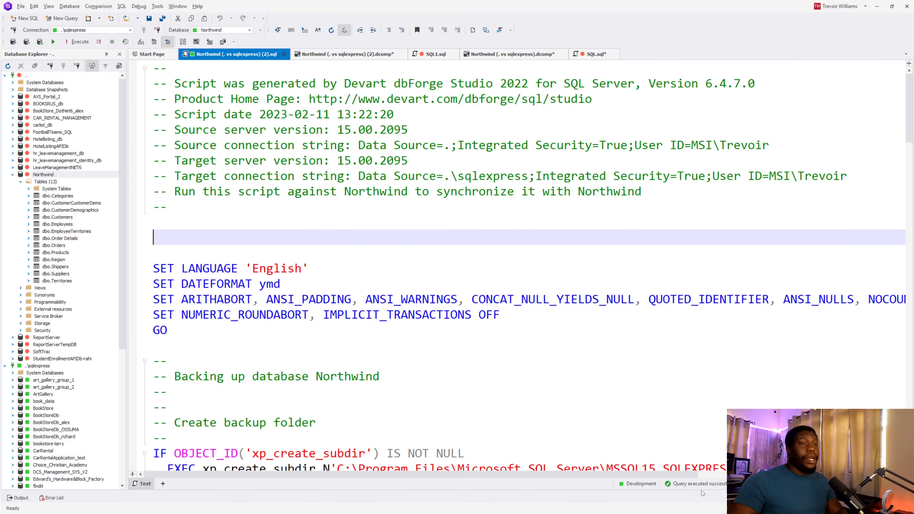
pyautogui.click(367, 297)
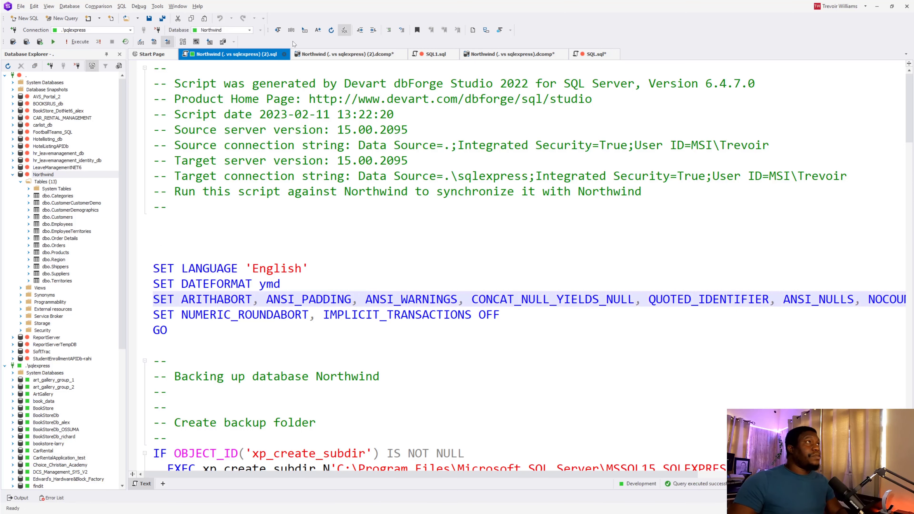
# Refresh the second Northwind data comparison and highlight the Picture values of Categories rows 9 to 12
pyautogui.click(317, 54)
pyautogui.rightClick(321, 171)
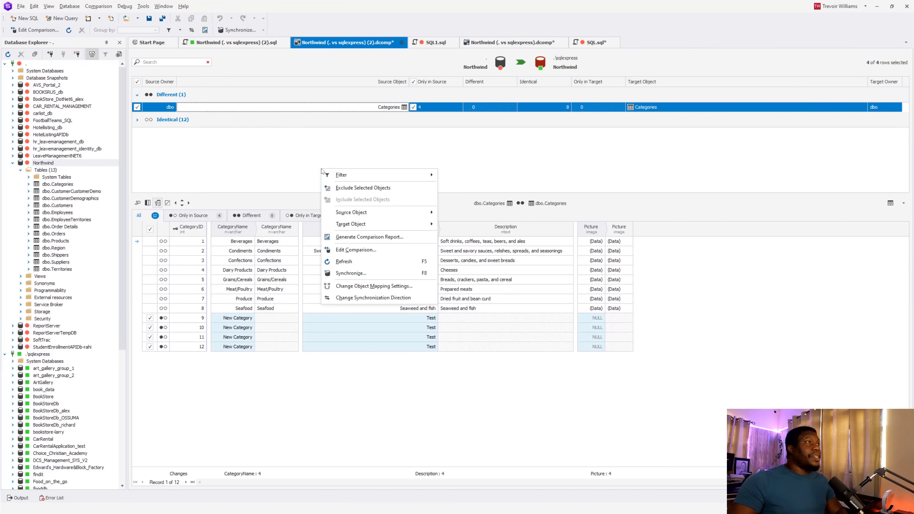
pyautogui.click(346, 261)
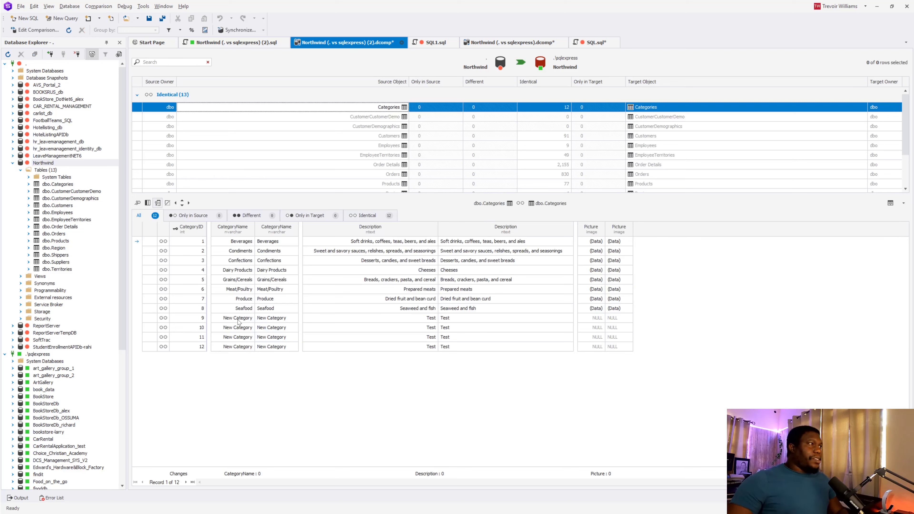
pyautogui.moveTo(238, 321); pyautogui.dragTo(620, 346)
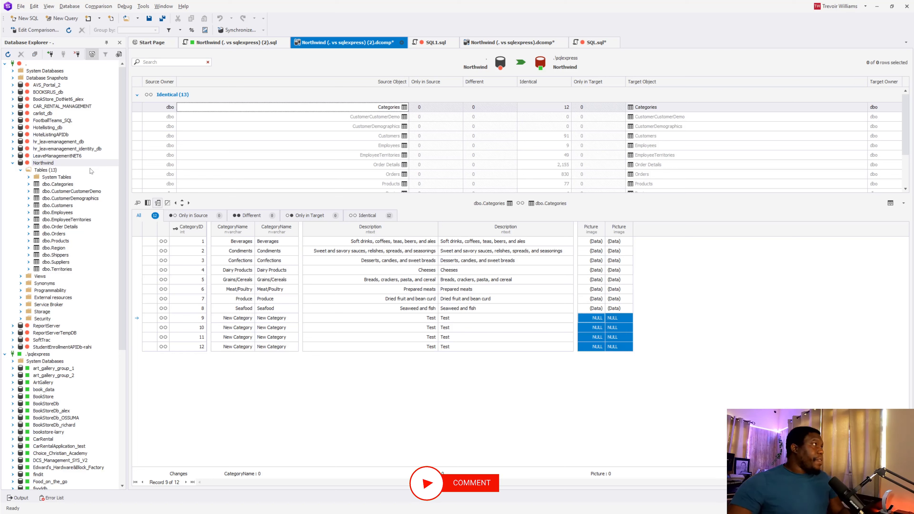
# Run a new schema comparison with Northwind on the local "." server as source and Northwind on .\sqlexpress as target
pyautogui.rightClick(52, 163)
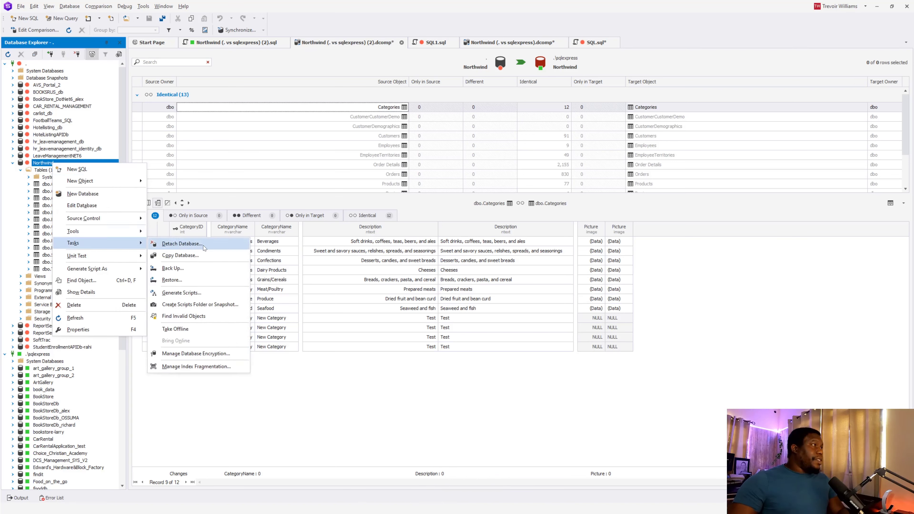
pyautogui.moveTo(89, 236)
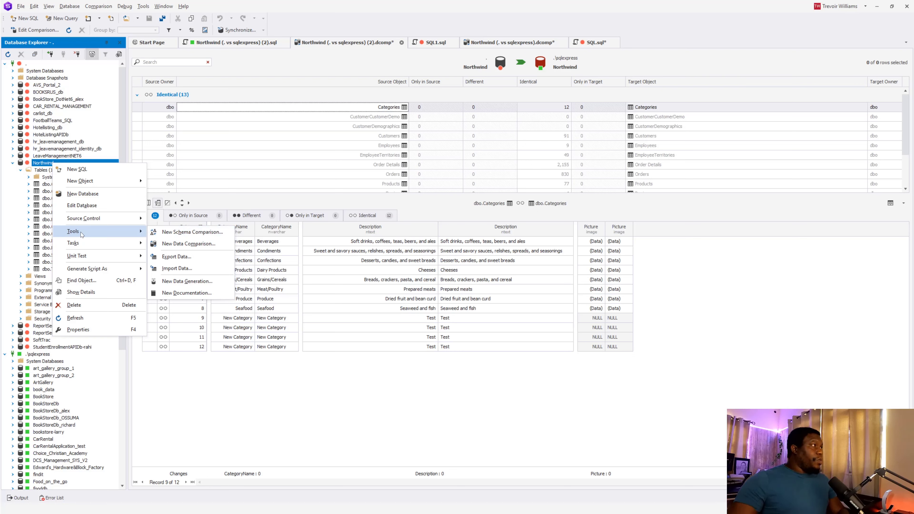
pyautogui.click(192, 233)
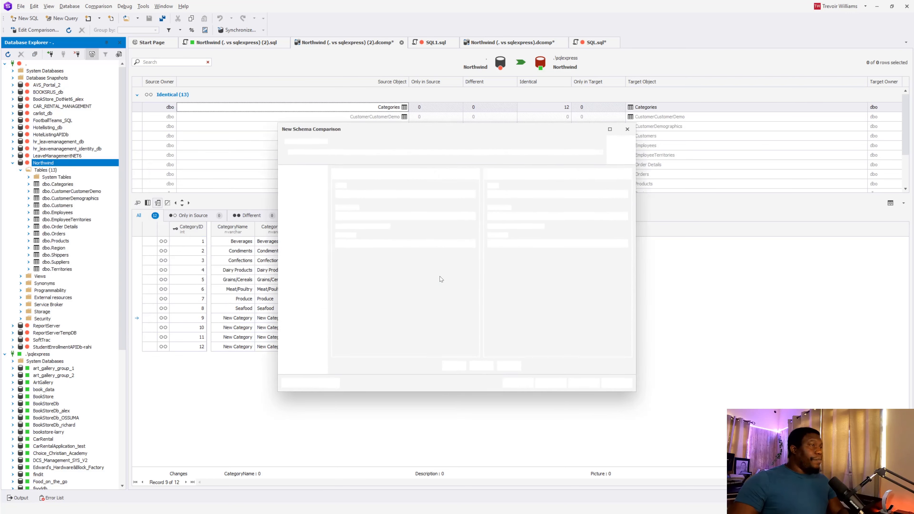
pyautogui.click(569, 217)
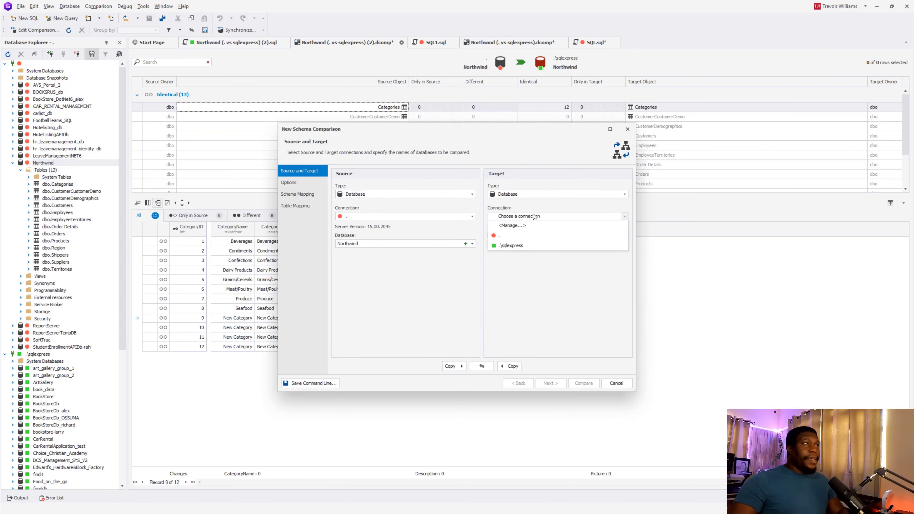
pyautogui.click(521, 234)
pyautogui.click(518, 244)
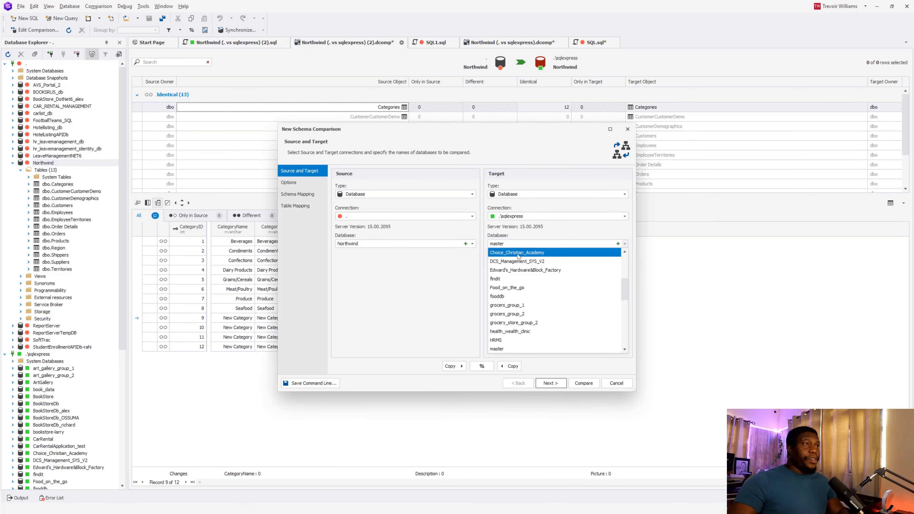
pyautogui.scroll(2, 535, 297)
pyautogui.click(504, 323)
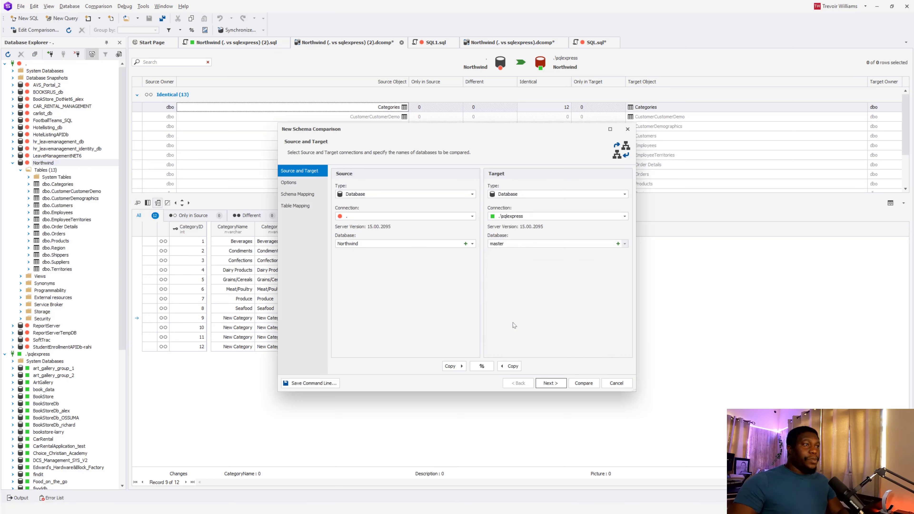
pyautogui.click(582, 383)
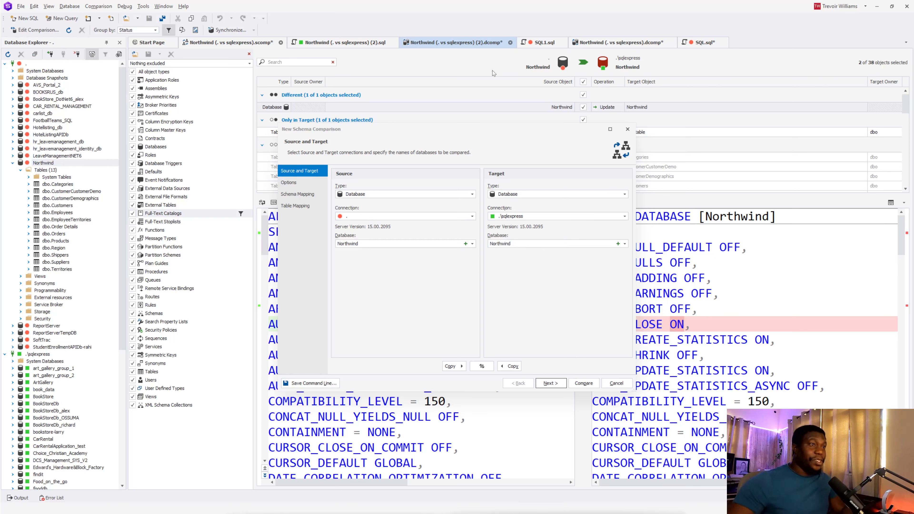
# Close the remaining schema comparison wizard and inspect the definition of newtable in the target-only results
pyautogui.click(616, 383)
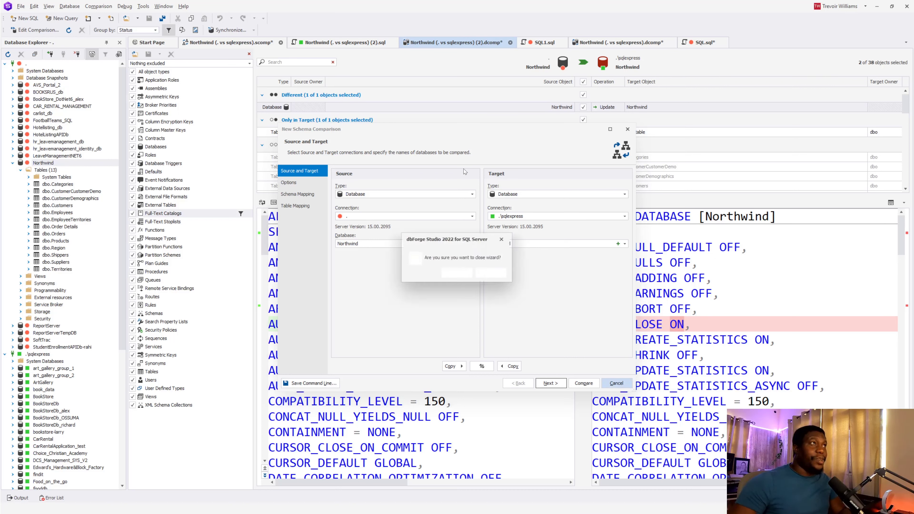
pyautogui.click(457, 275)
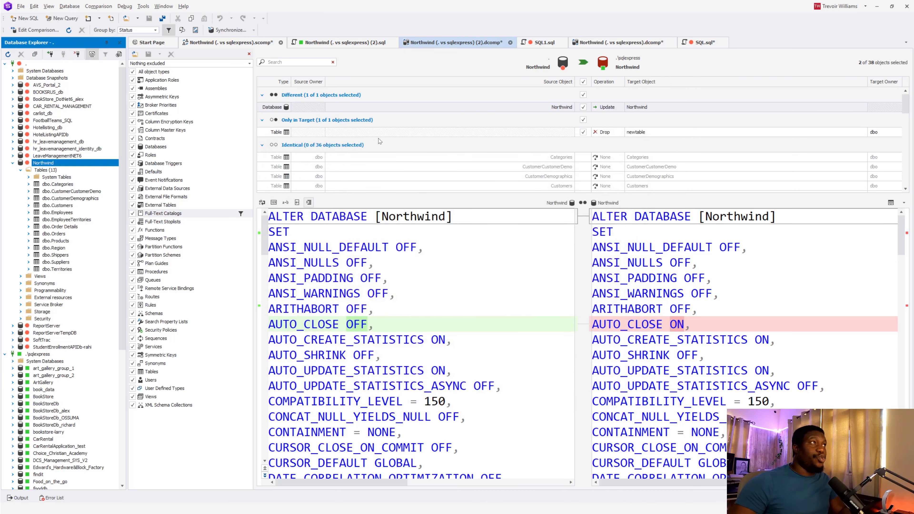
pyautogui.click(380, 143)
pyautogui.click(392, 134)
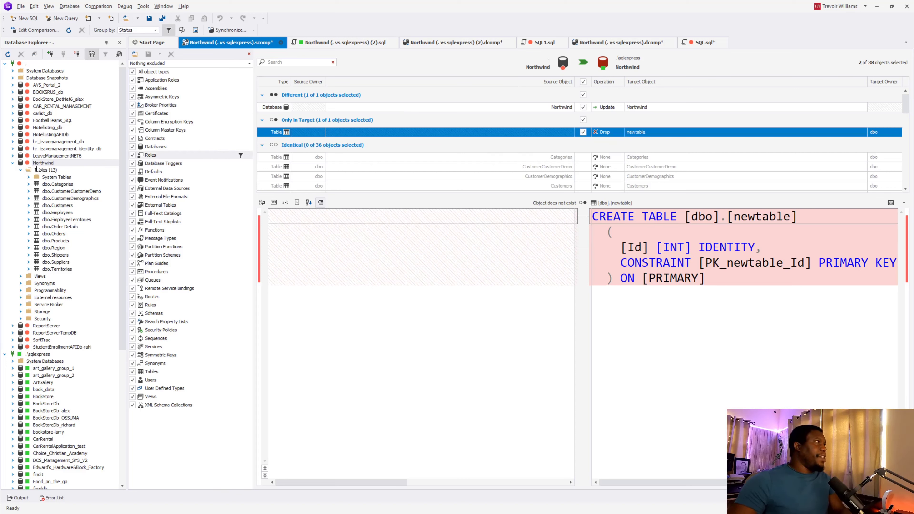
# Start another schema comparison for Northwind and set its source to the Northwind database on .\sqlexpress
pyautogui.rightClick(45, 163)
pyautogui.moveTo(95, 232)
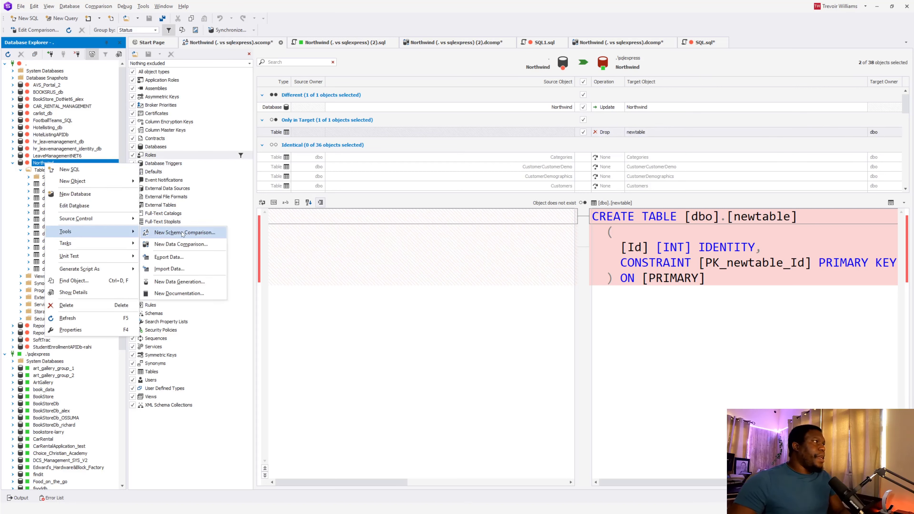
pyautogui.click(187, 232)
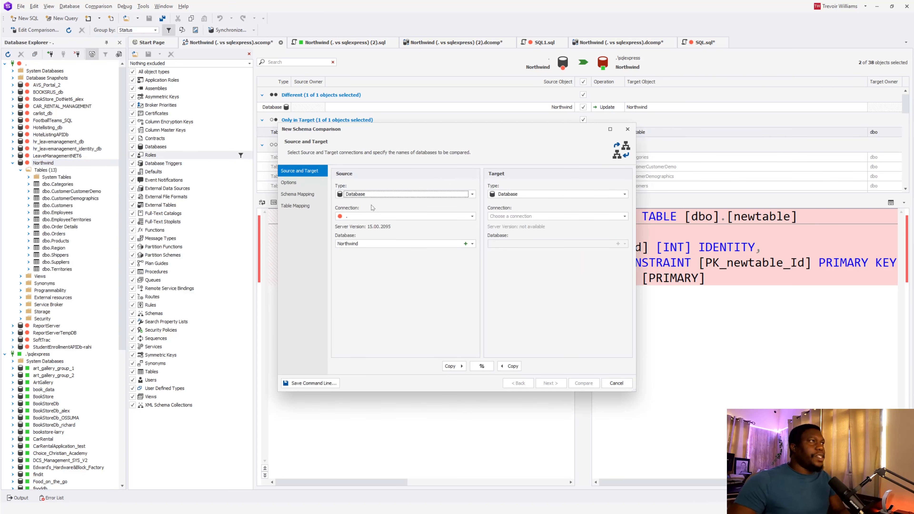
pyautogui.click(371, 217)
pyautogui.click(369, 245)
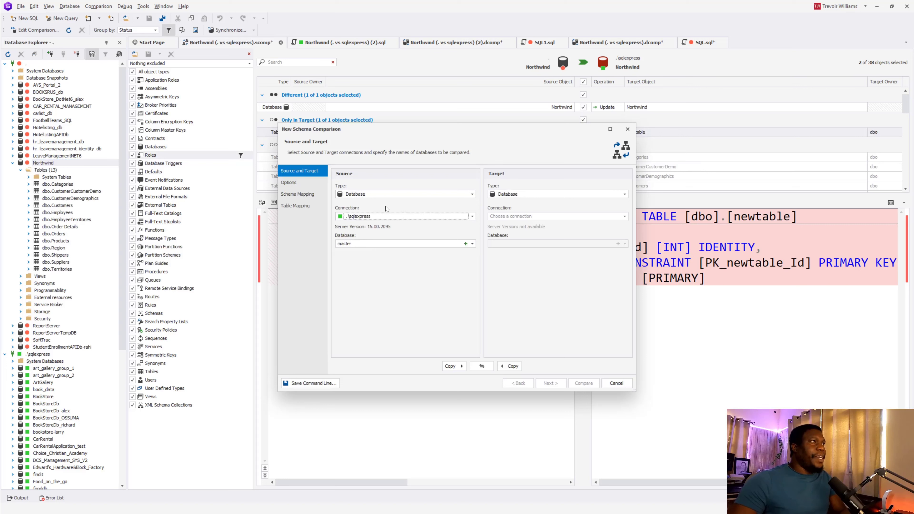
pyautogui.click(381, 245)
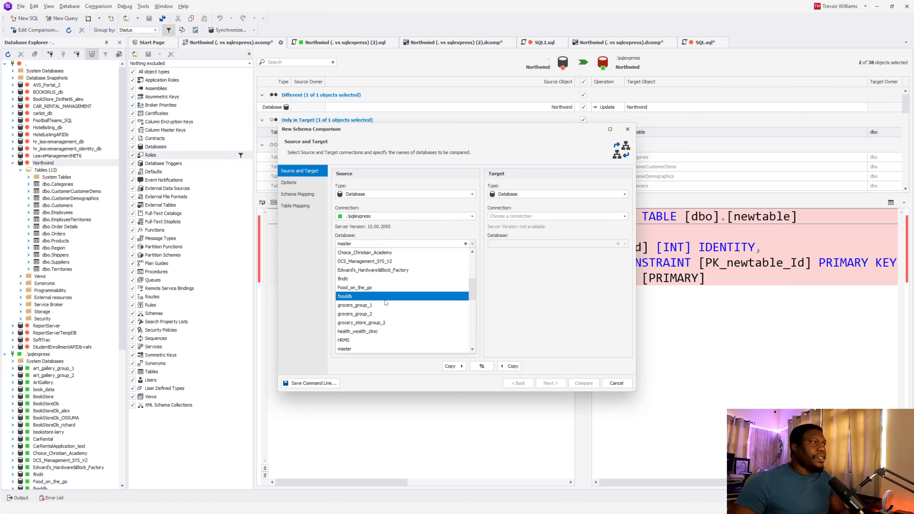
pyautogui.scroll(-3, 384, 303)
pyautogui.click(377, 299)
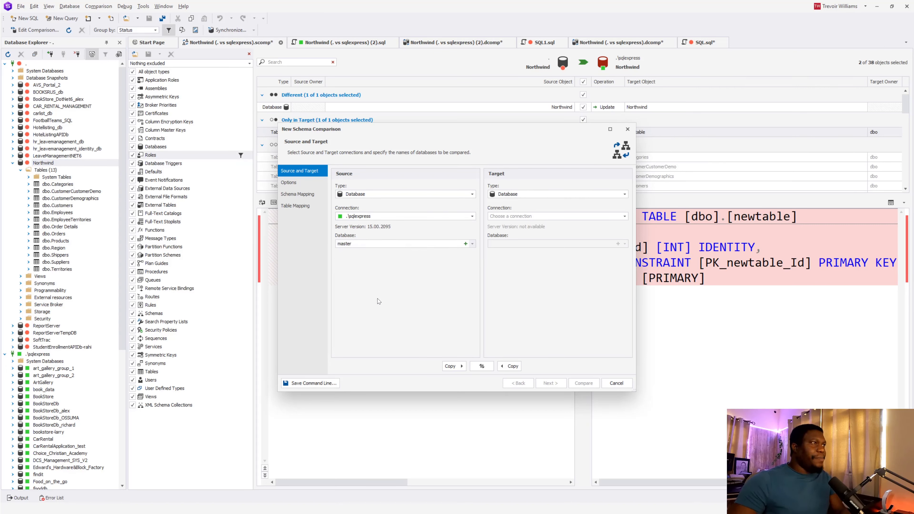
# Set the comparison target to Northwind on the local "." server and run the schema comparison
pyautogui.click(517, 216)
pyautogui.click(515, 224)
pyautogui.click(509, 244)
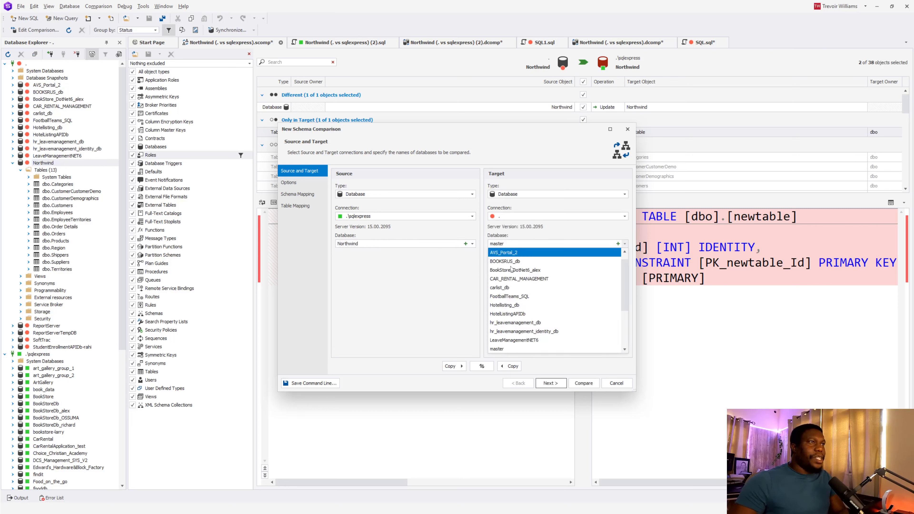
pyautogui.scroll(-3, 511, 288)
pyautogui.click(511, 322)
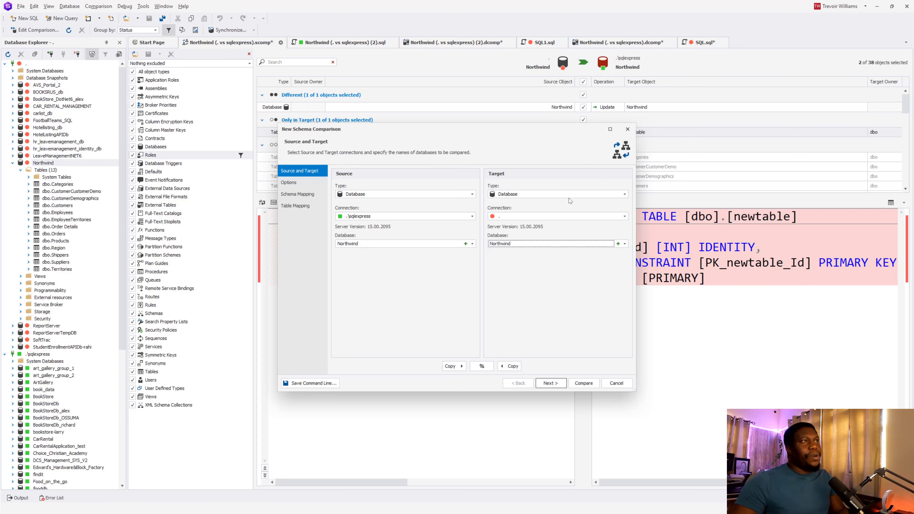
pyautogui.click(583, 382)
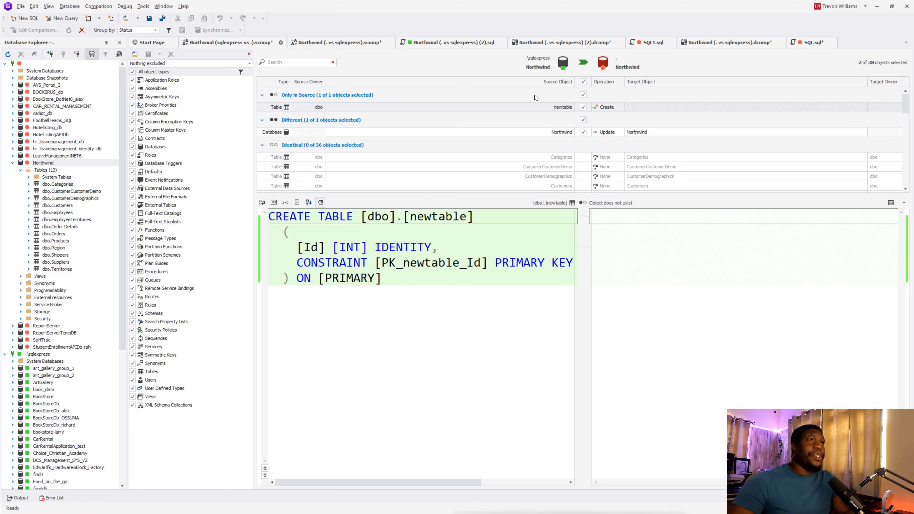
# Inspect the newtable and CustomerDemographics definitions in the results and check the comparison's source and target properties without changing them
pyautogui.click(416, 106)
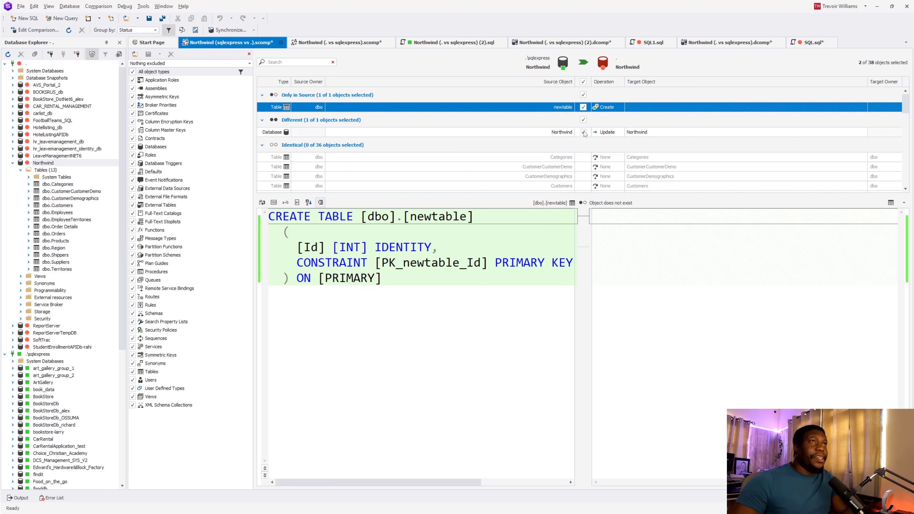
pyautogui.click(544, 176)
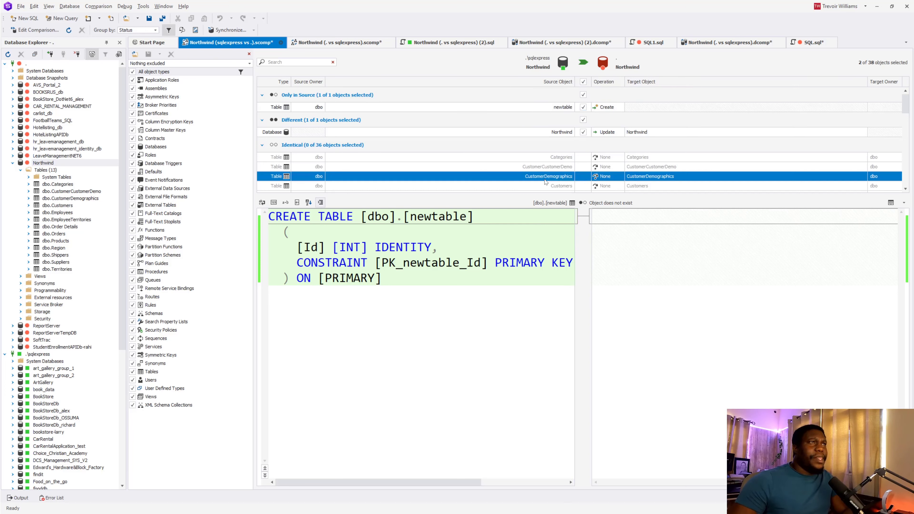
pyautogui.rightClick(545, 179)
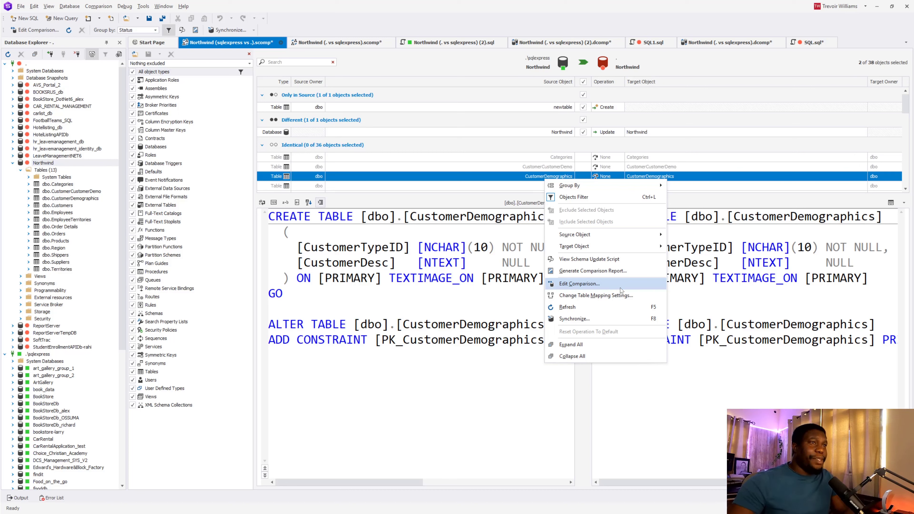
pyautogui.click(574, 286)
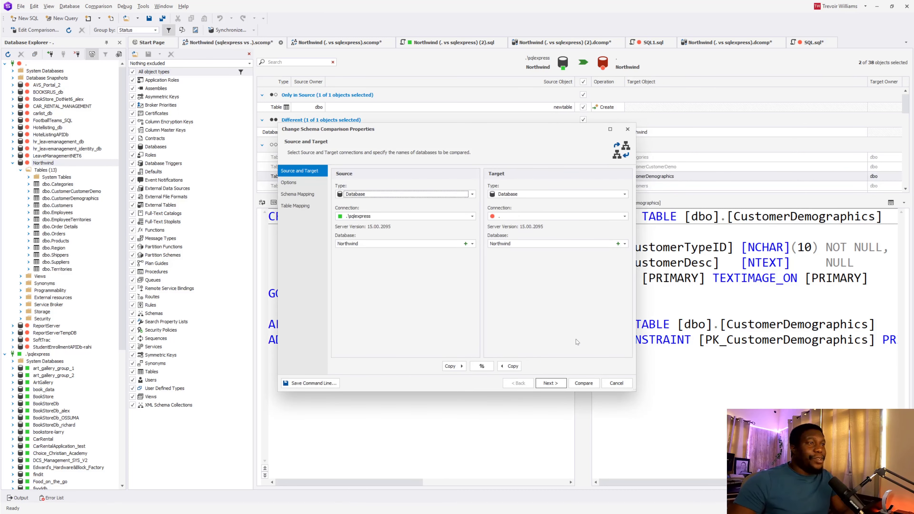
pyautogui.click(617, 383)
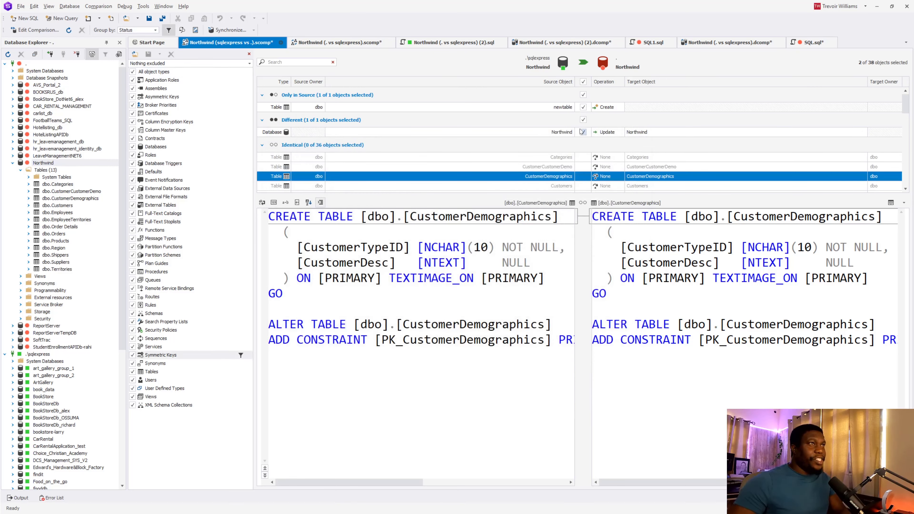
pyautogui.click(517, 108)
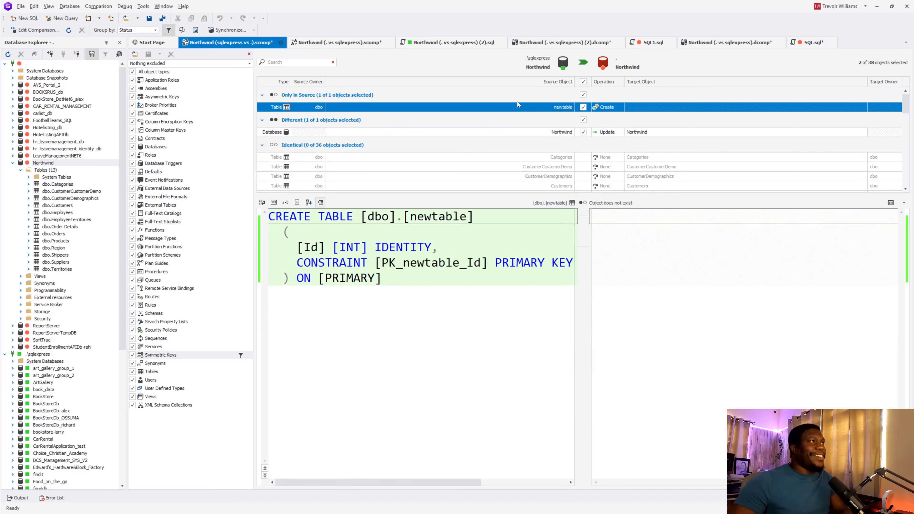
# Generate the schema synchronization script for newtable and the Northwind database settings in the internal editor, with default options and no additional scripts
pyautogui.click(582, 64)
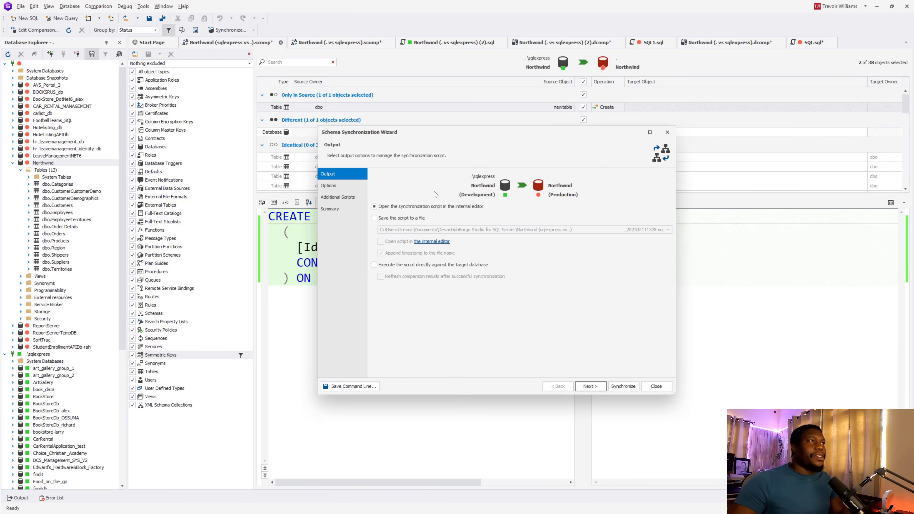
pyautogui.click(327, 186)
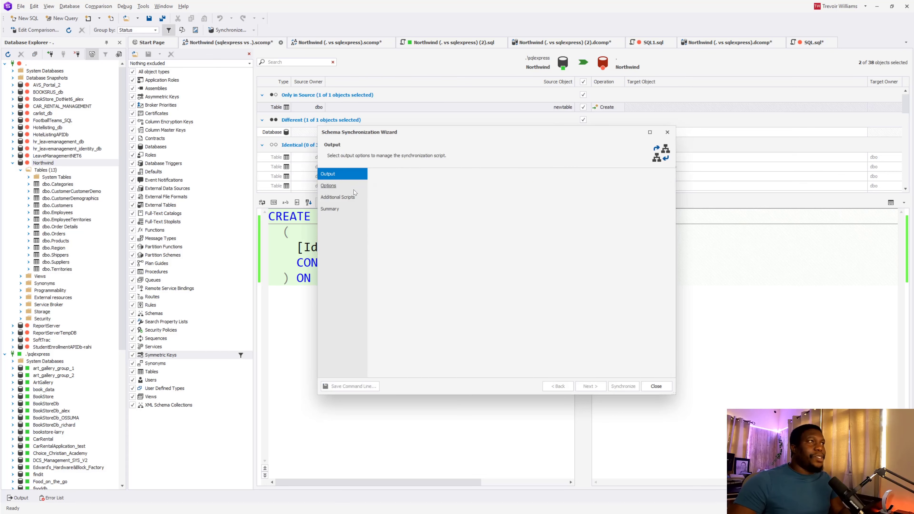
pyautogui.click(336, 197)
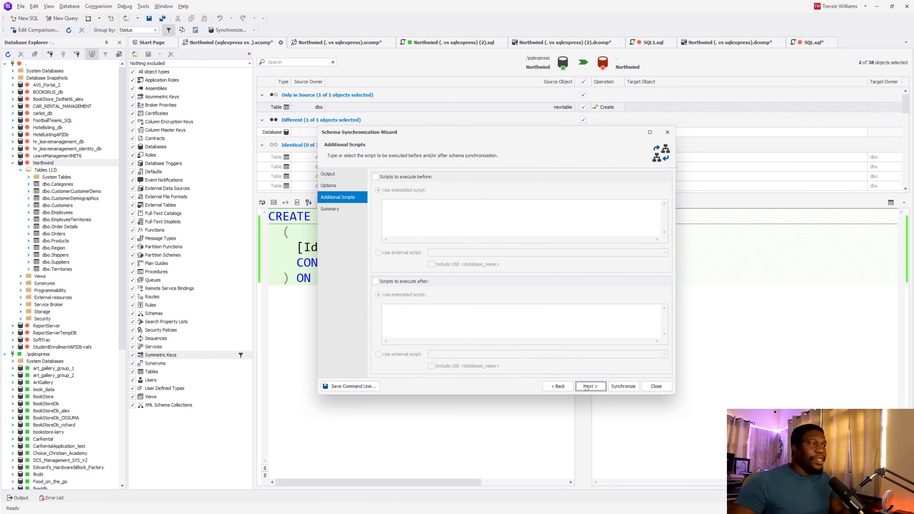
pyautogui.click(623, 386)
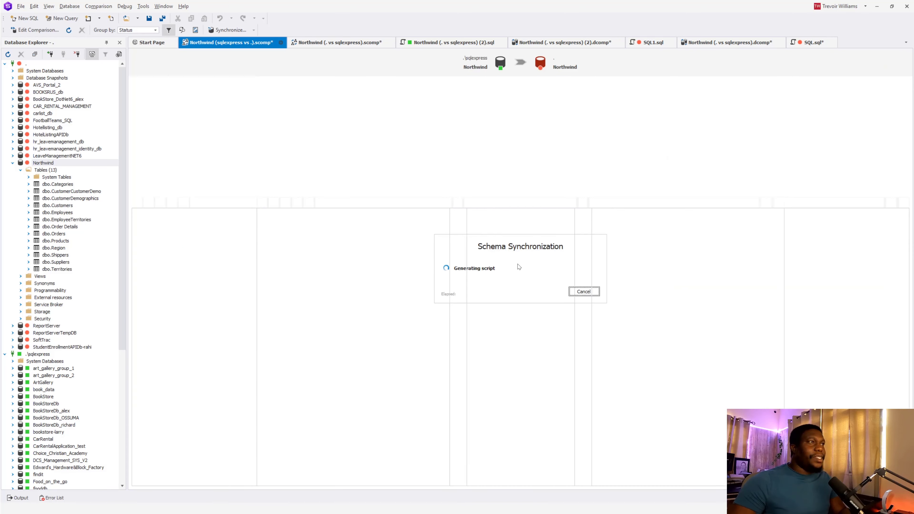
# Review the schema synchronization script, execute it against Northwind on the "." server, and refresh that database in the explorer
pyautogui.click(445, 266)
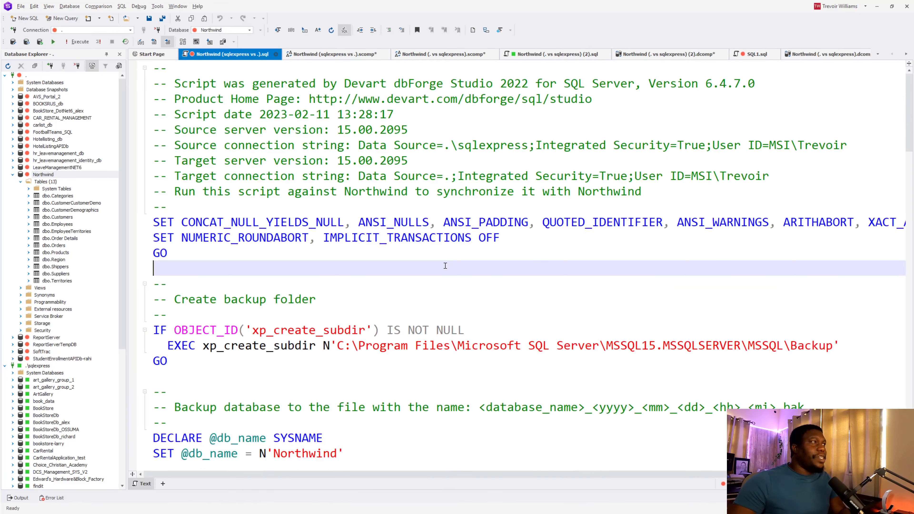
pyautogui.scroll(-6, 446, 266)
pyautogui.scroll(-14, 458, 220)
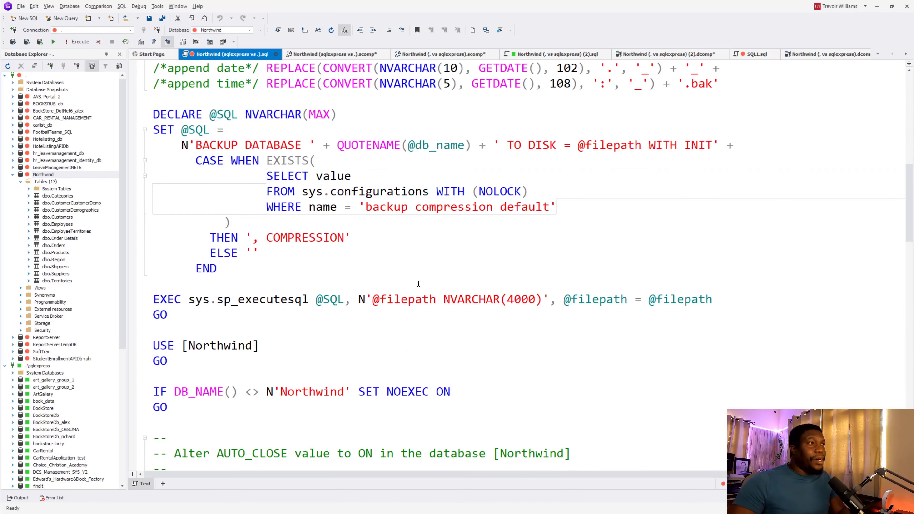
pyautogui.scroll(-11, 369, 290)
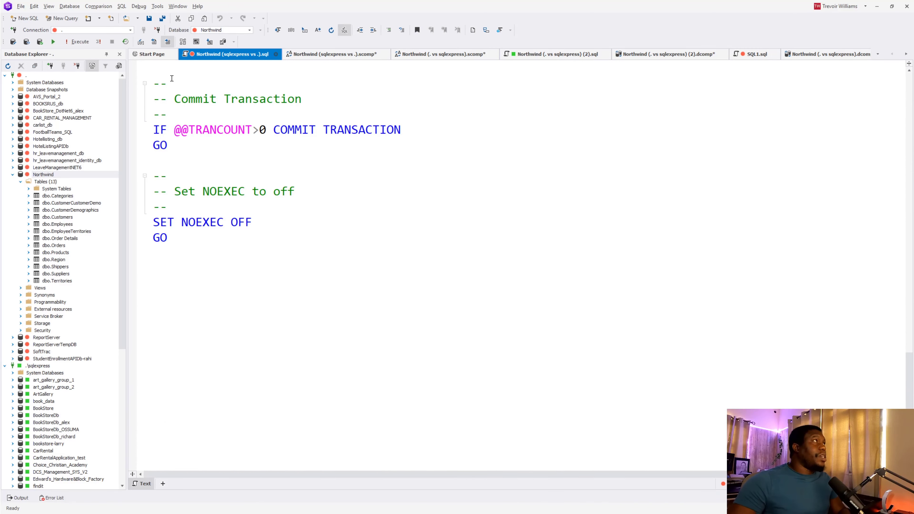
pyautogui.click(80, 45)
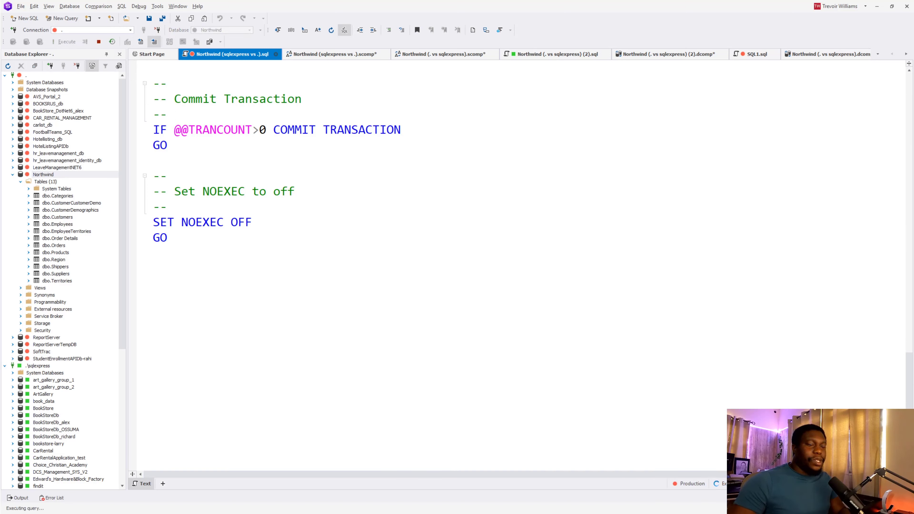
pyautogui.click(364, 241)
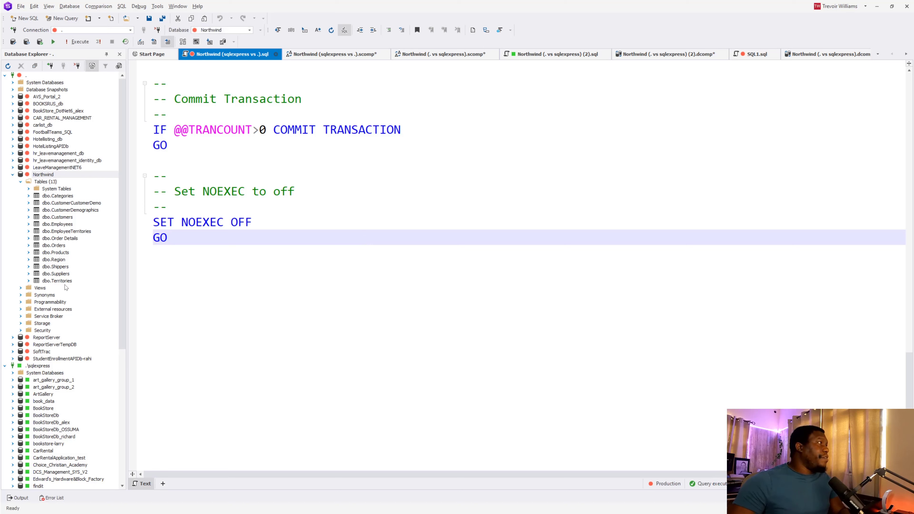
pyautogui.rightClick(50, 175)
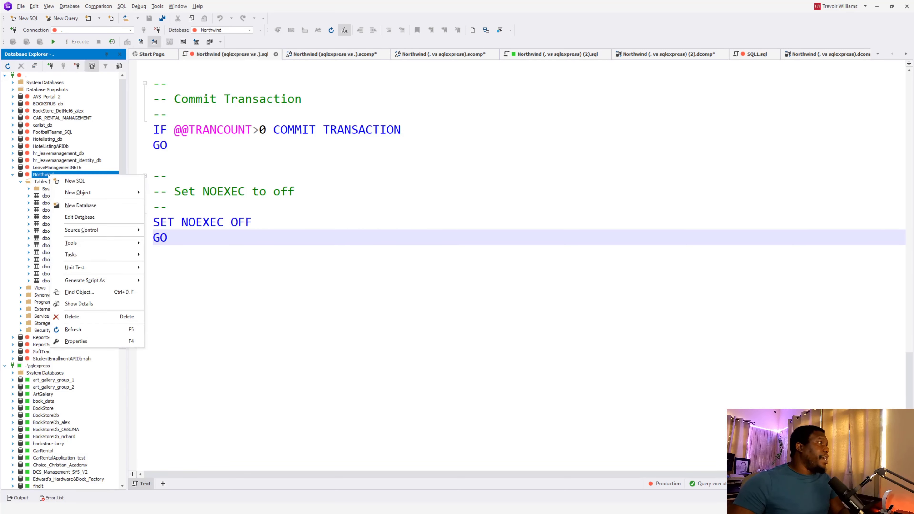
pyautogui.click(73, 330)
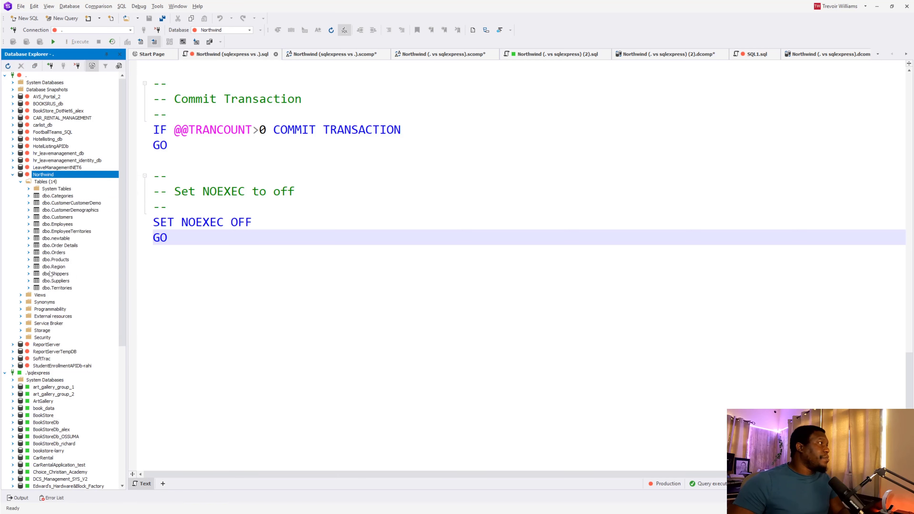
# Check that newtable exists among Northwind's tables on both the local "." server and the .\sqlexpress server in the explorer
pyautogui.click(54, 239)
pyautogui.scroll(-10, 72, 306)
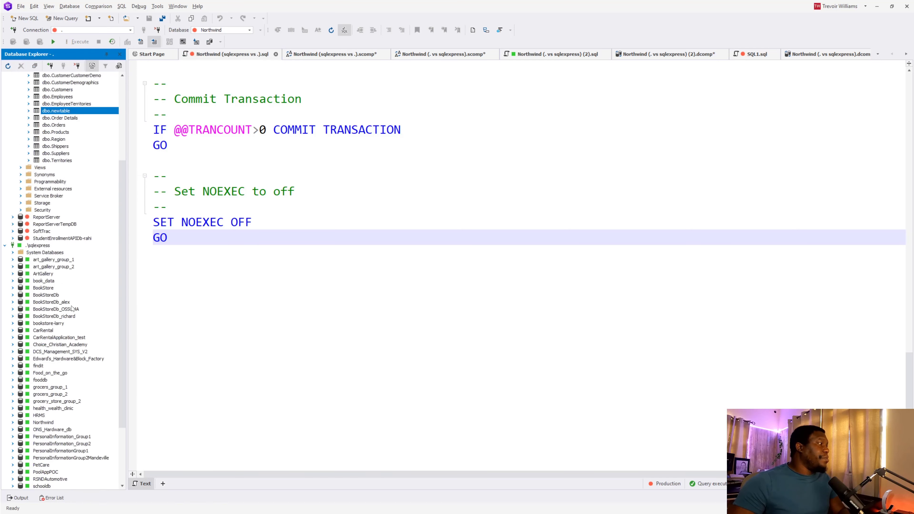
pyautogui.scroll(6, 51, 320)
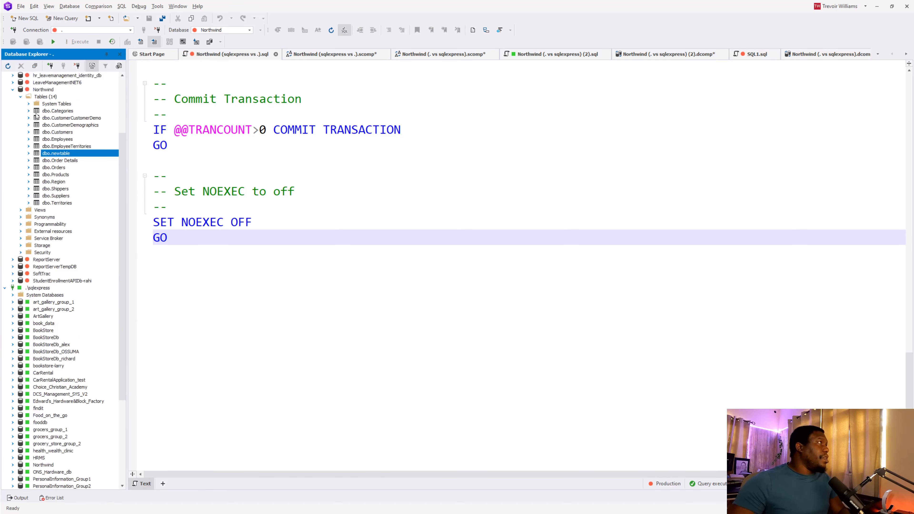
pyautogui.scroll(4, 37, 115)
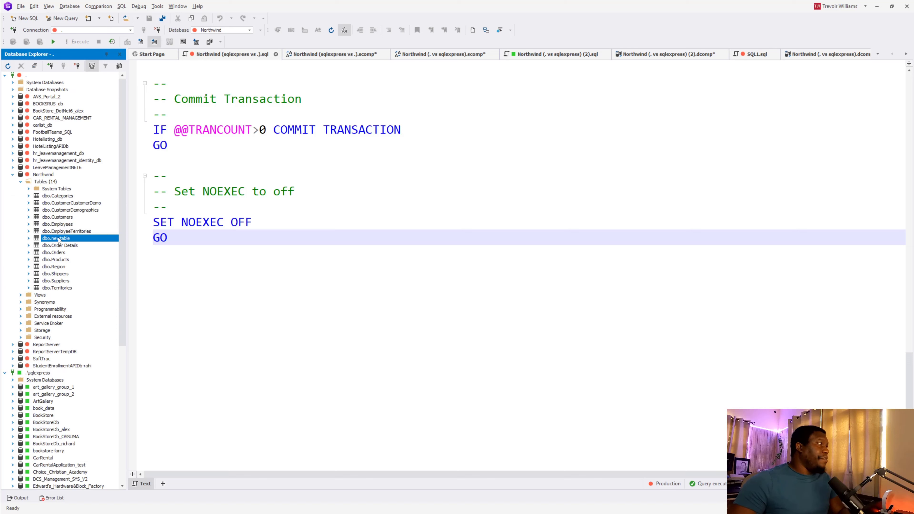
pyautogui.scroll(-10, 37, 361)
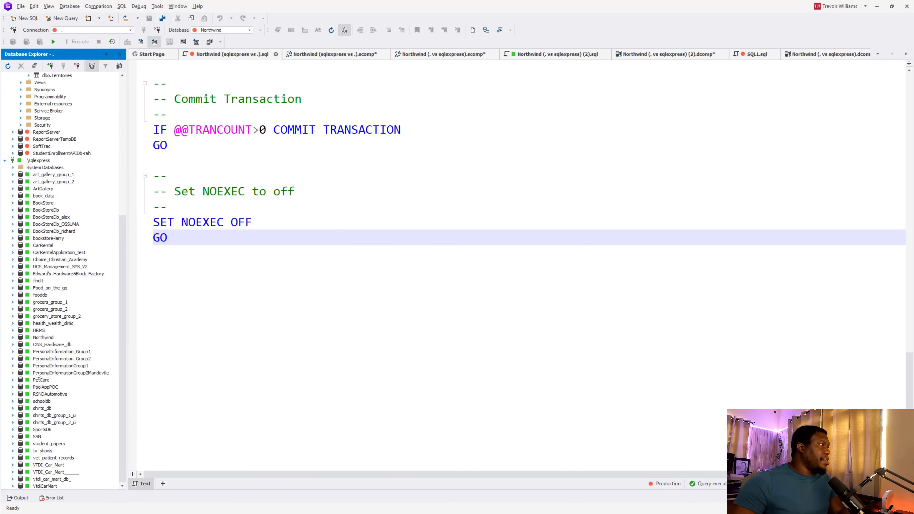
pyautogui.click(13, 338)
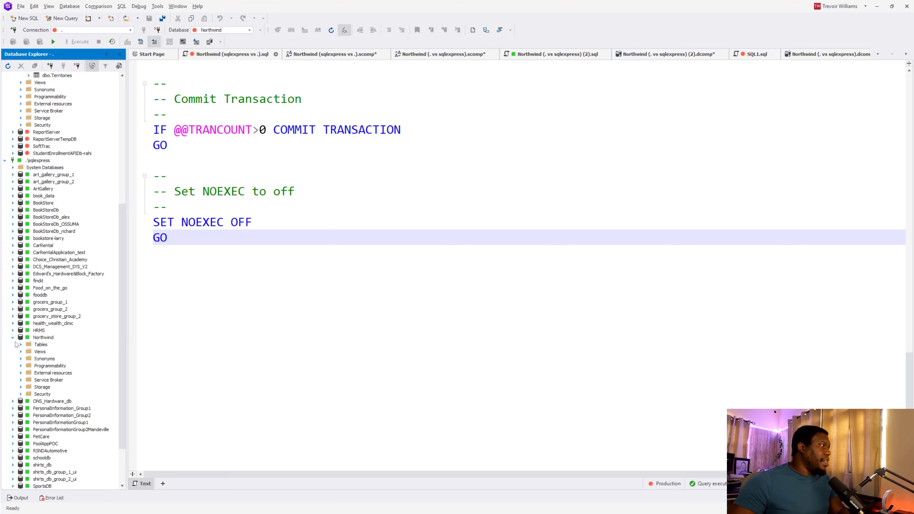
pyautogui.click(20, 344)
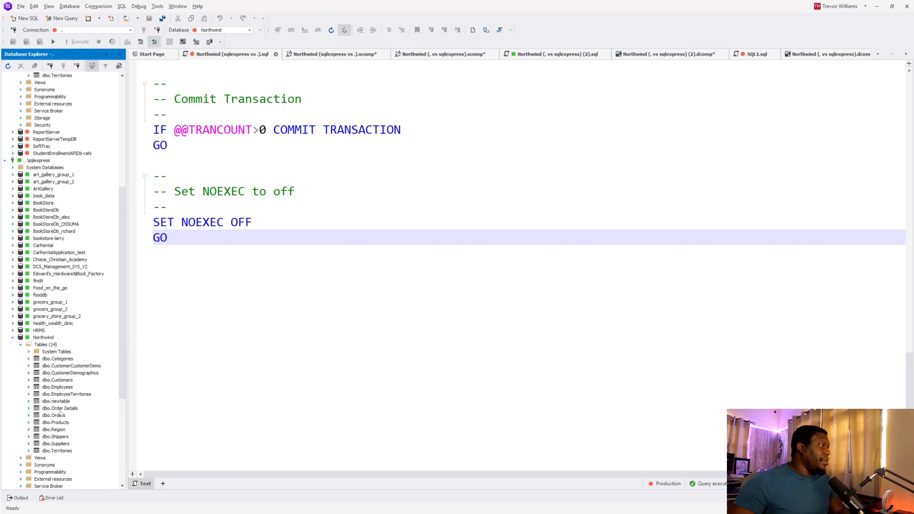
pyautogui.click(59, 402)
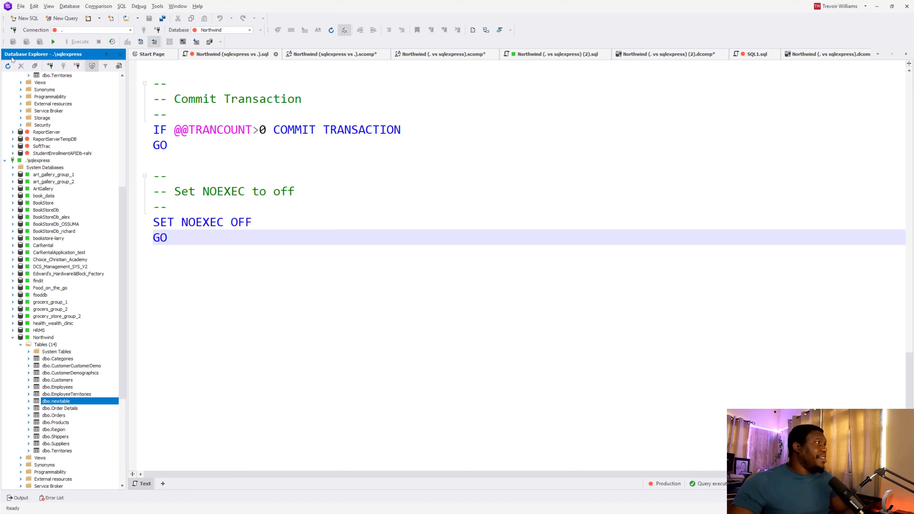
# Look through the source control and unit test options available for the Northwind database on the "." server
pyautogui.scroll(6, 126, 311)
pyautogui.scroll(10, 55, 182)
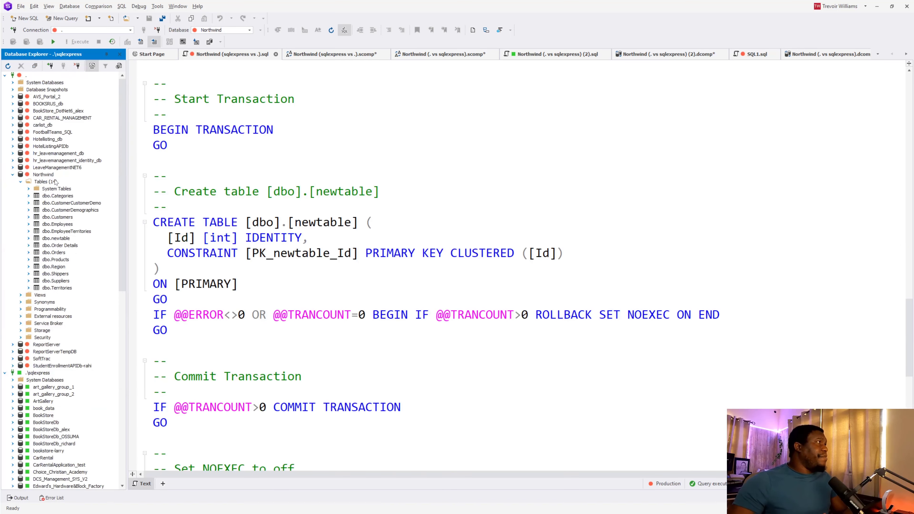
pyautogui.rightClick(49, 175)
pyautogui.moveTo(87, 232)
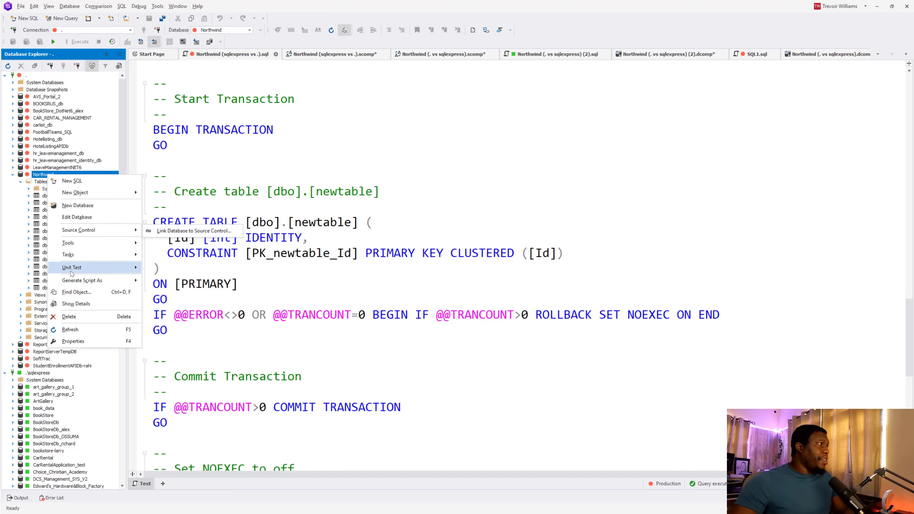
pyautogui.moveTo(73, 268)
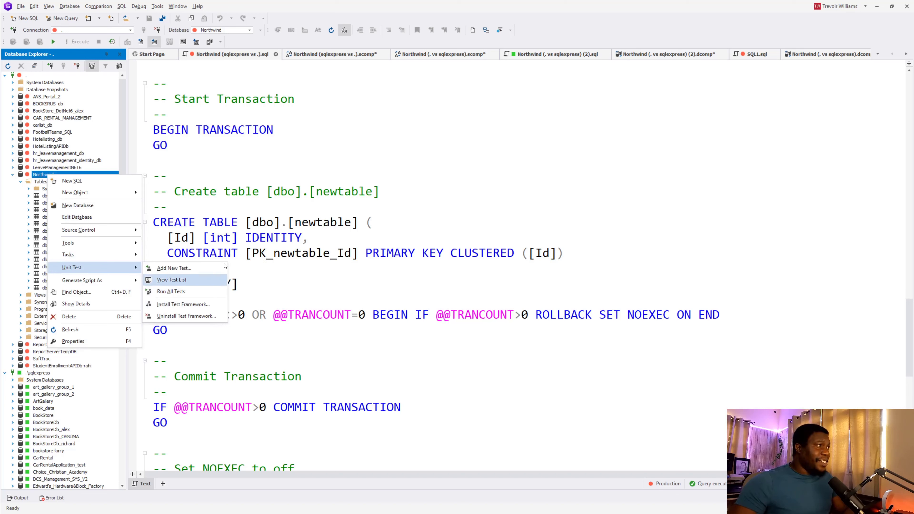